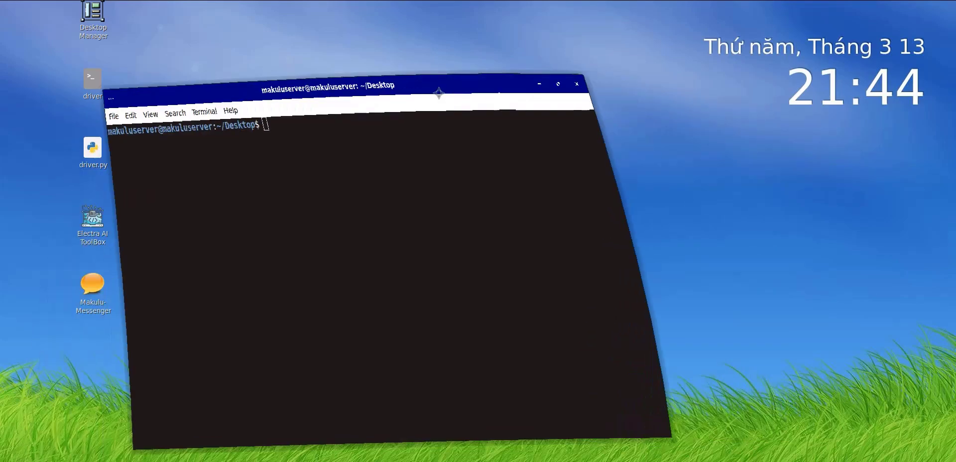
# Step: Run the "driver" script from the desktop and move the GPU driver installer window fully into view
pyautogui.click(770, 37)
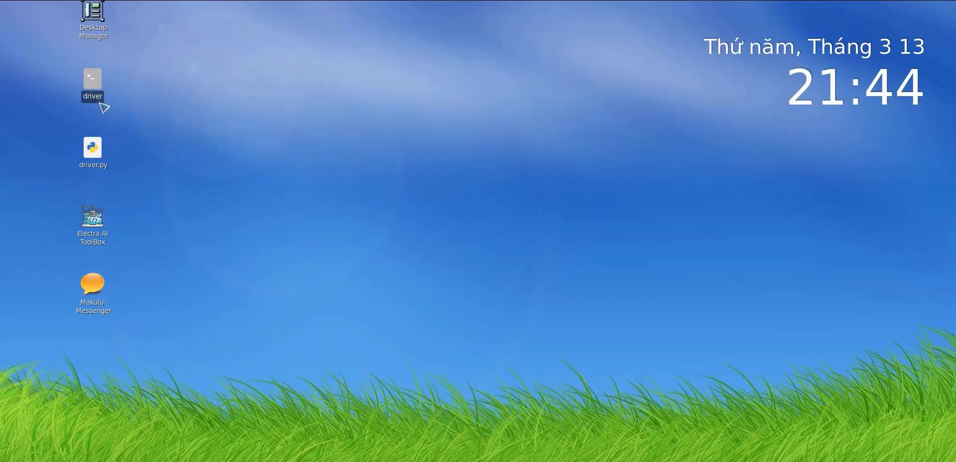
pyautogui.doubleClick(99, 98)
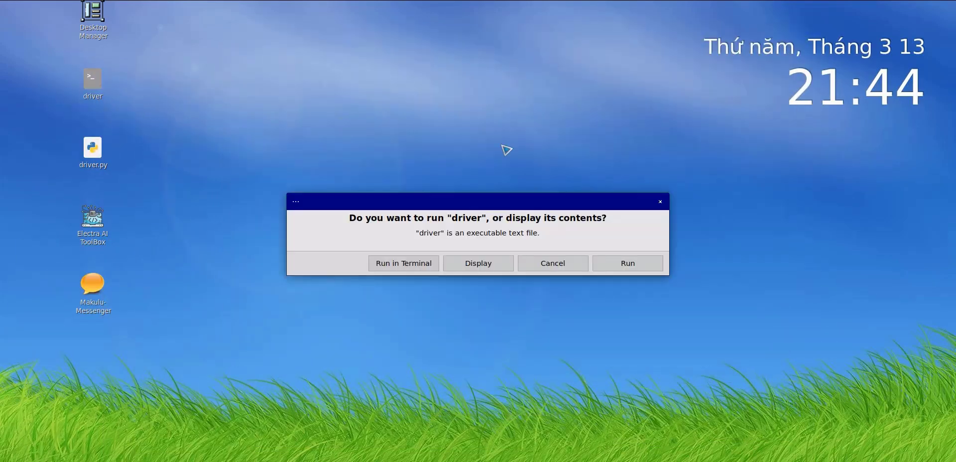
pyautogui.click(634, 265)
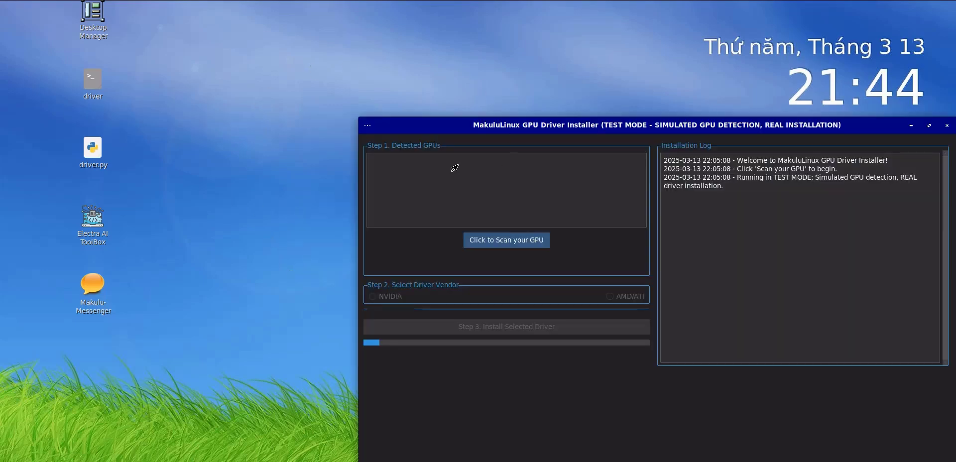
pyautogui.moveTo(486, 131); pyautogui.dragTo(335, 49)
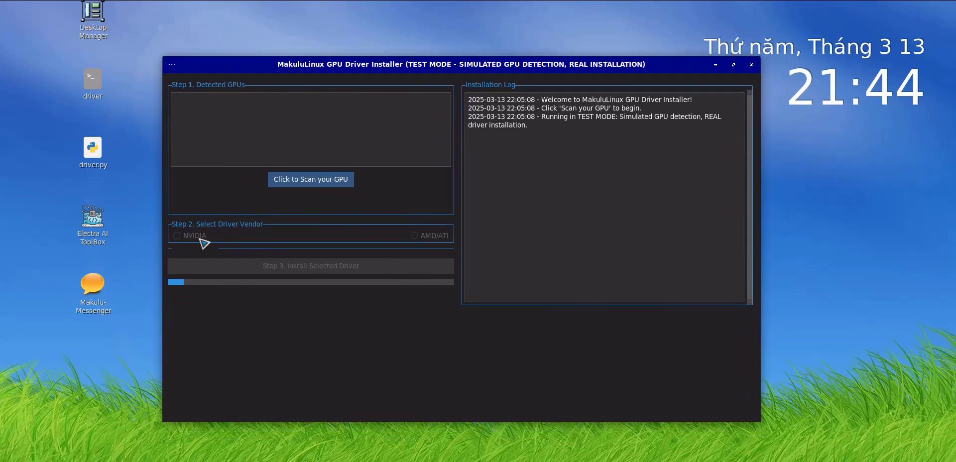
pyautogui.moveTo(399, 66); pyautogui.dragTo(425, 55)
pyautogui.moveTo(487, 54); pyautogui.dragTo(506, 61)
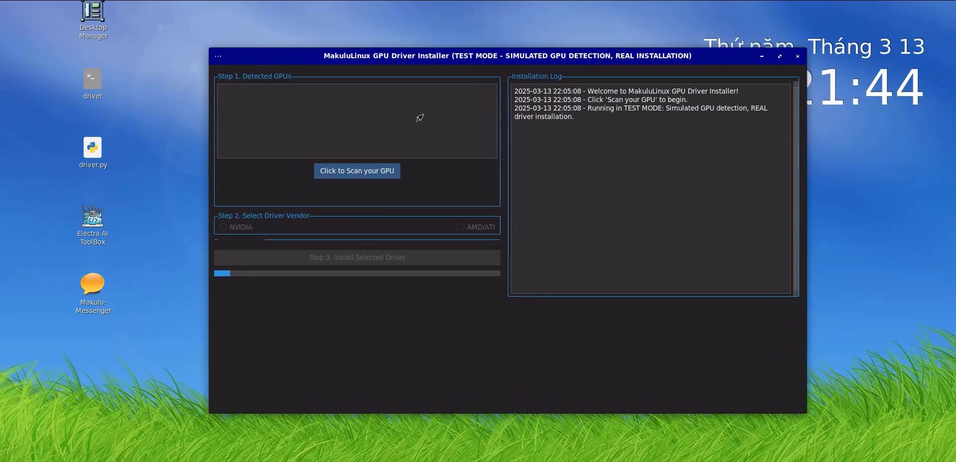
# Step: Scan for a GPU, simulating detection of the NVIDIA GeForce RTX 3080
pyautogui.click(371, 175)
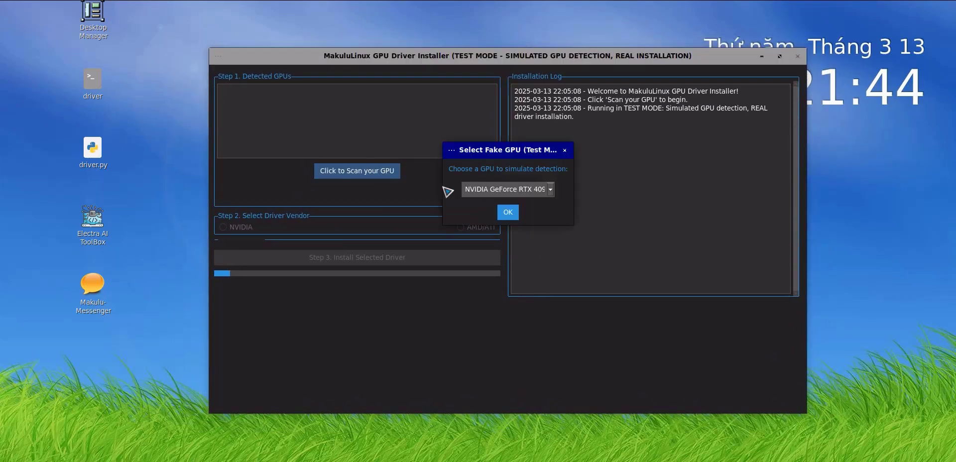
pyautogui.click(550, 192)
pyautogui.click(532, 212)
pyautogui.click(508, 213)
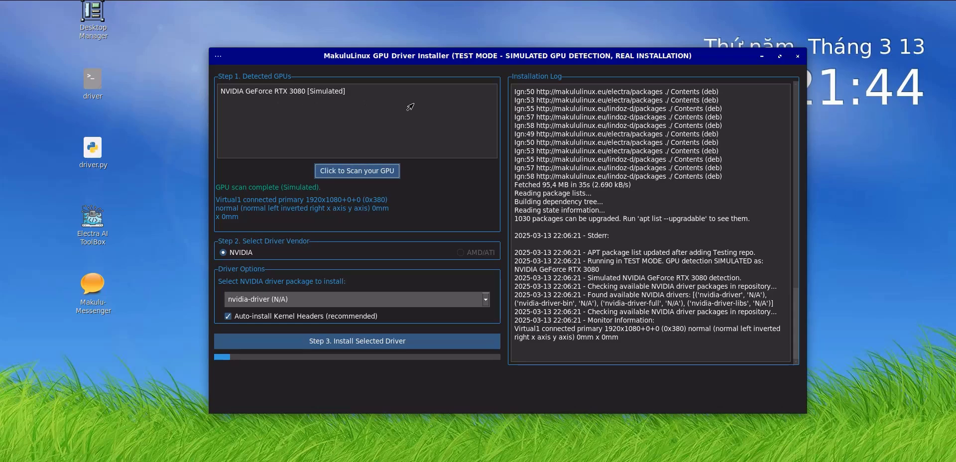
pyautogui.moveTo(398, 54)
pyautogui.mouseDown()
pyautogui.moveTo(456, 106)
pyautogui.moveTo(387, 42)
pyautogui.mouseUp()
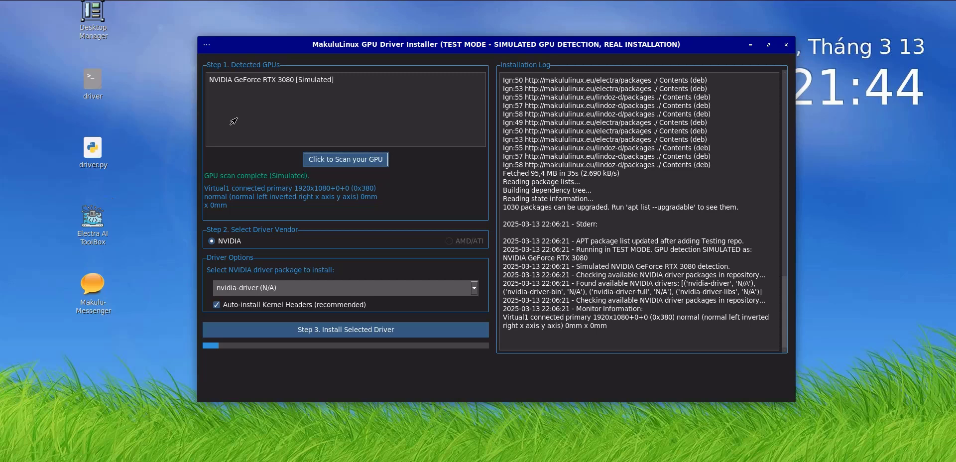
# Step: Look for Driver Manager in System Settings and among the Administration applications, leaving both without launching it
pyautogui.scroll(-5, 394, 329)
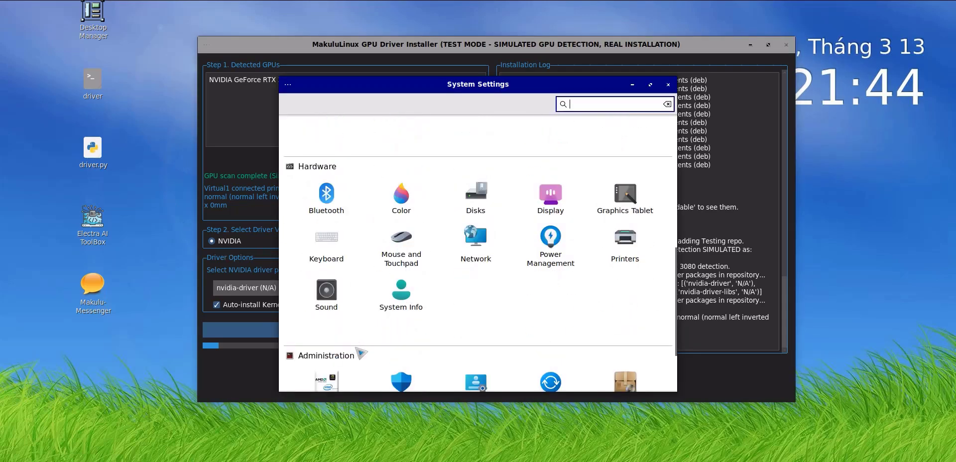
pyautogui.scroll(-3, 359, 339)
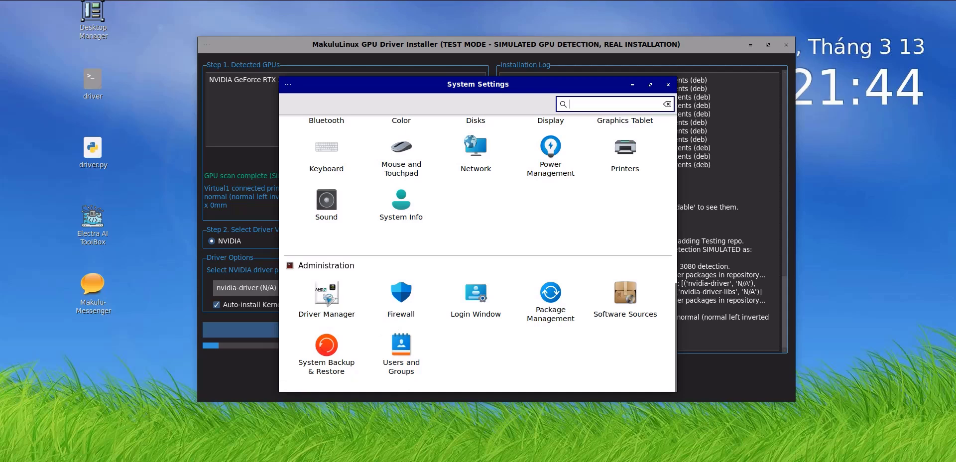
pyautogui.click(668, 85)
pyautogui.press('super')
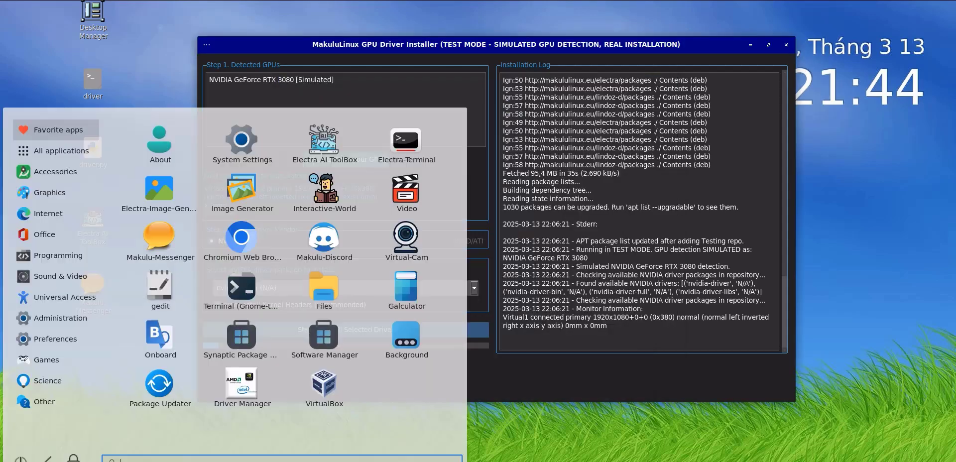
pyautogui.moveTo(60, 318)
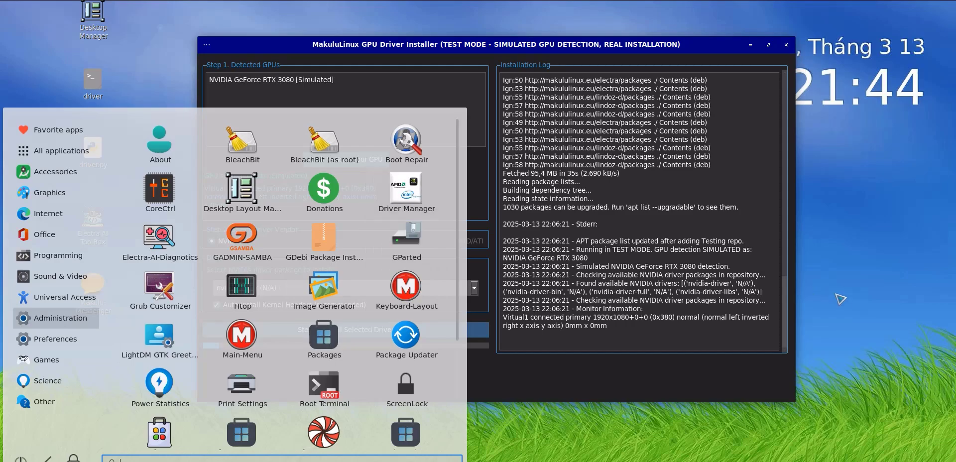
pyautogui.click(845, 300)
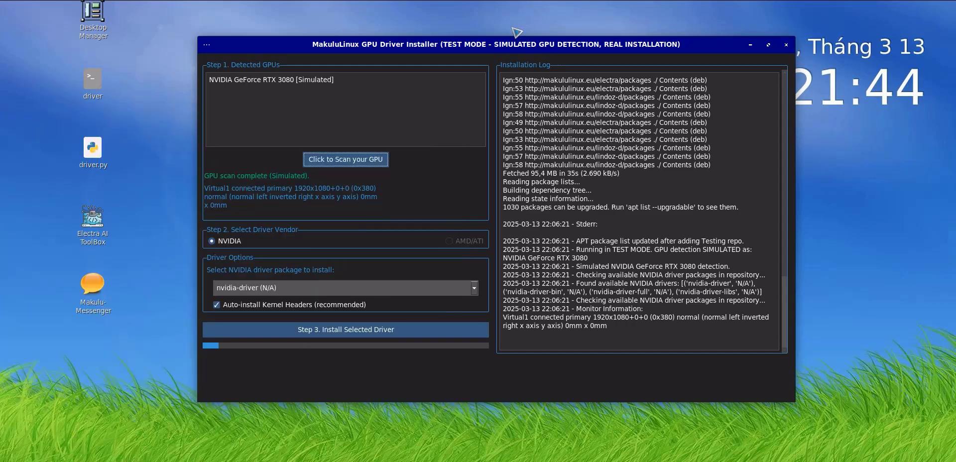
# Step: Select NVIDIA as the driver vendor and review the driver packages offered for installation
pyautogui.moveTo(509, 51); pyautogui.dragTo(525, 68)
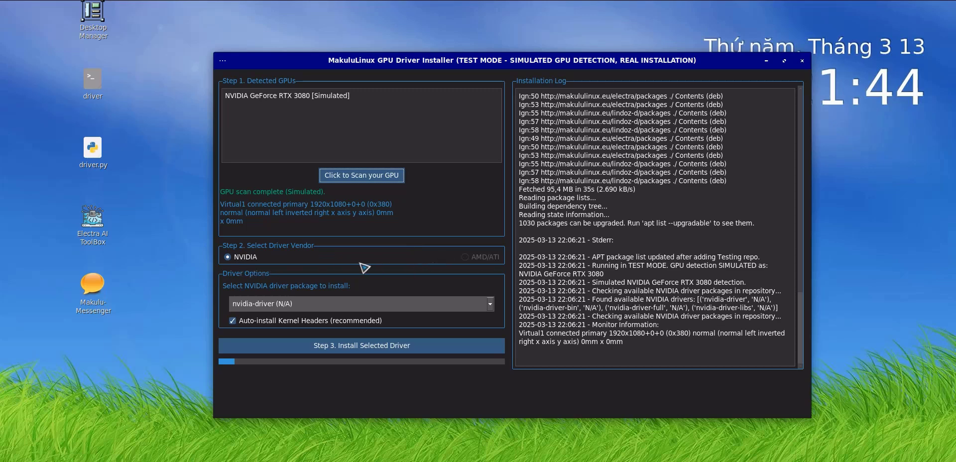
pyautogui.click(241, 259)
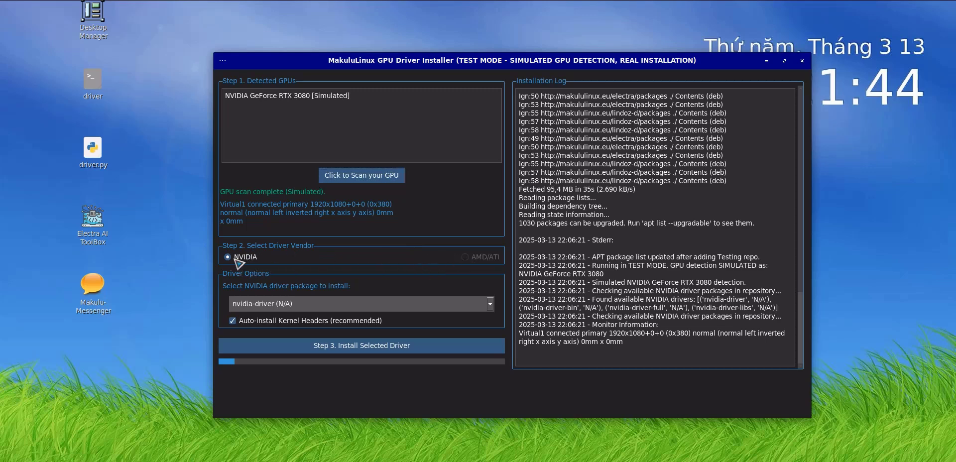
pyautogui.click(371, 310)
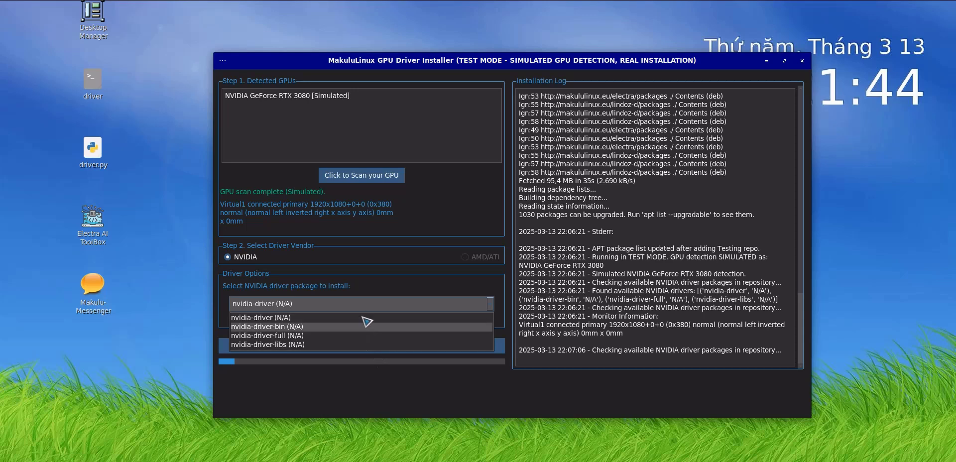
pyautogui.click(383, 286)
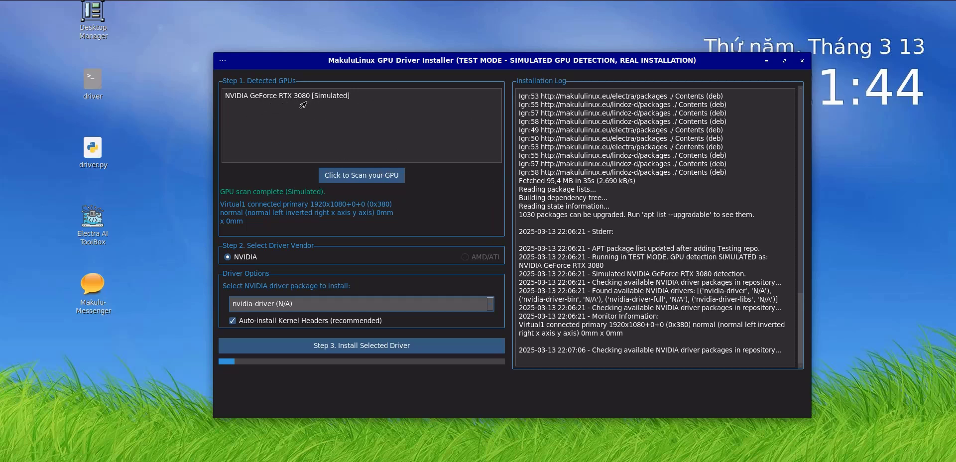
pyautogui.moveTo(379, 60); pyautogui.dragTo(345, 44)
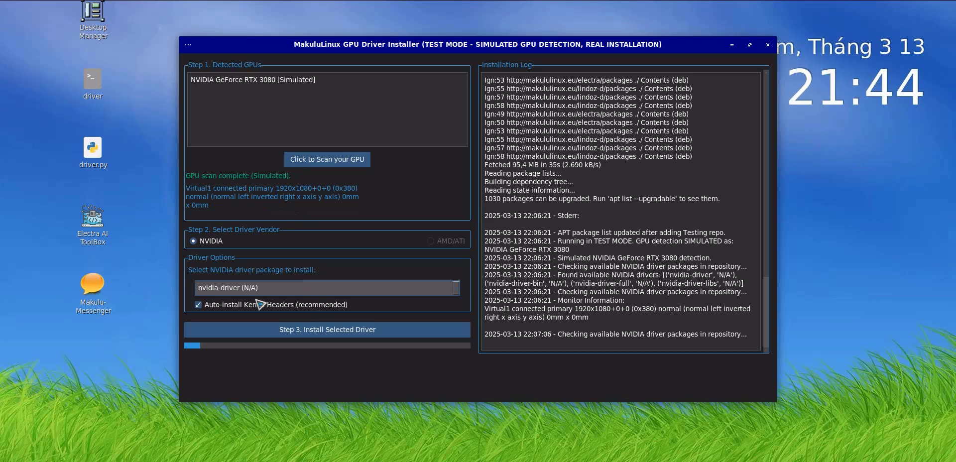
# Step: Turn off automatic kernel header installation, install the nvidia-driver package and dismiss the completion message
pyautogui.click(232, 292)
pyautogui.click(317, 274)
pyautogui.click(199, 304)
pyautogui.click(354, 334)
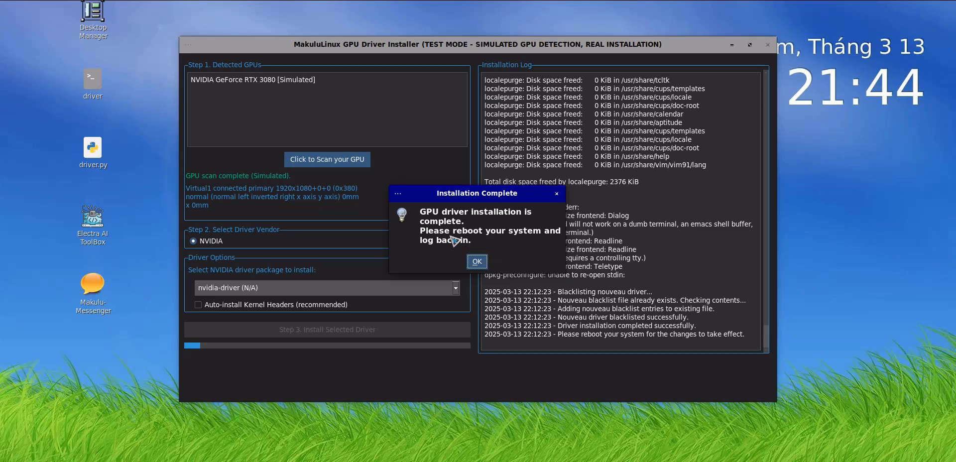
pyautogui.click(478, 262)
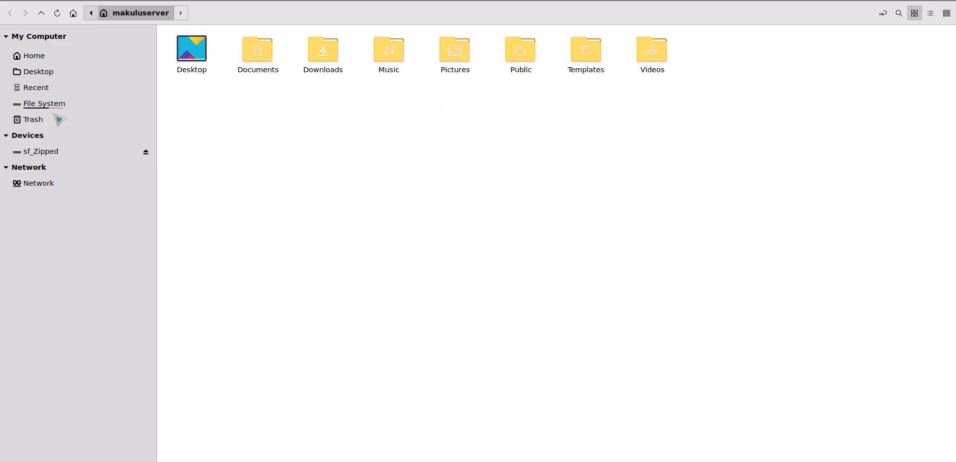
# Step: Browse the file system to /var/log and open gpu_driver_installer.log
pyautogui.click(52, 104)
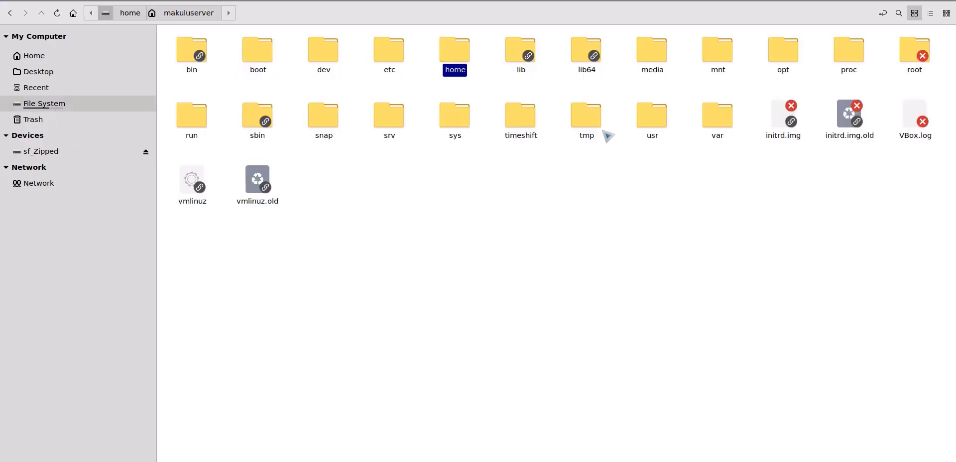
pyautogui.doubleClick(718, 117)
pyautogui.click(531, 52)
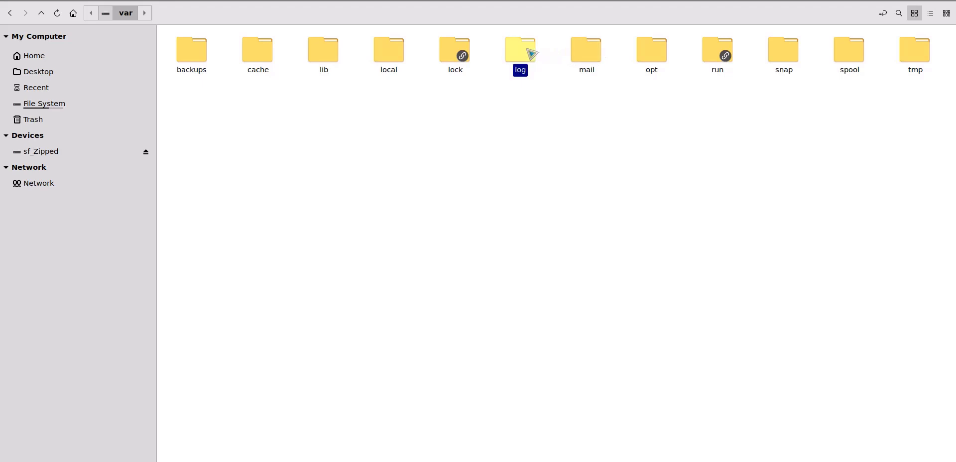
pyautogui.doubleClick(531, 53)
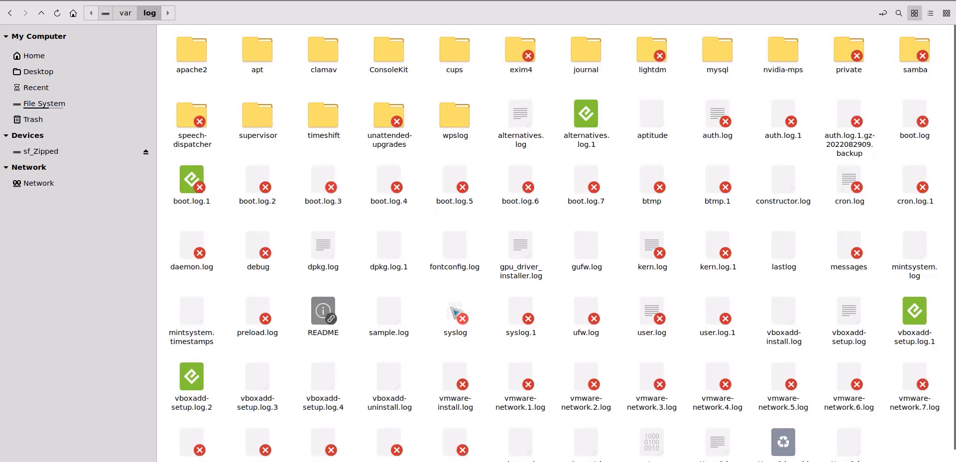
pyautogui.click(520, 271)
pyautogui.rightClick(516, 272)
pyautogui.press('Escape')
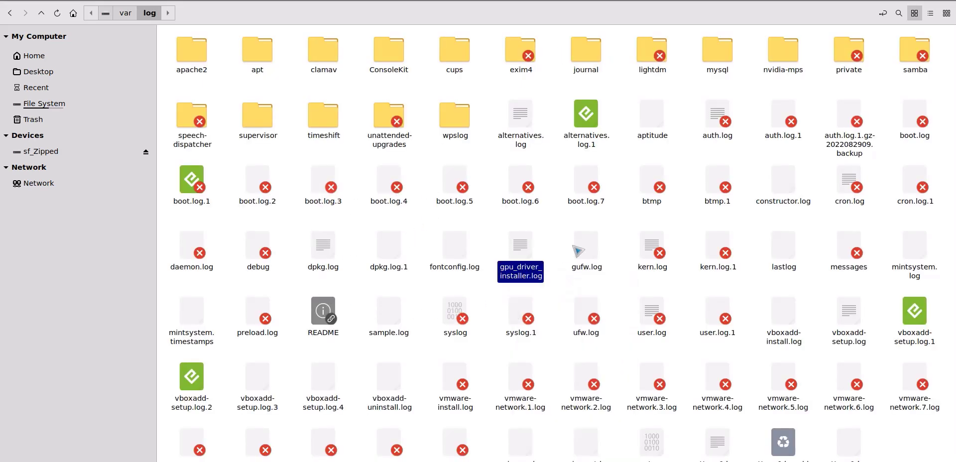
pyautogui.press('Return')
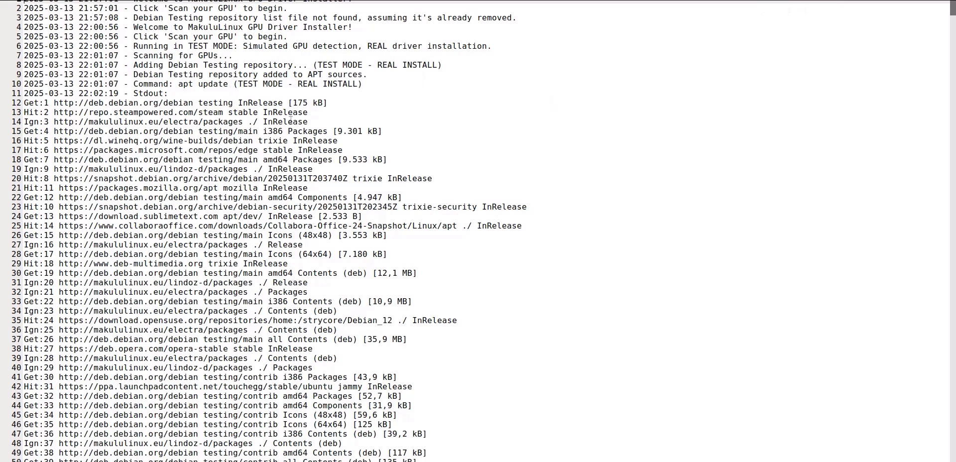
# Step: Examine the log entries on the simulated GPU detection, the NVIDIA drivers found and the monitor information
pyautogui.click(304, 159)
pyautogui.scroll(-15, 304, 160)
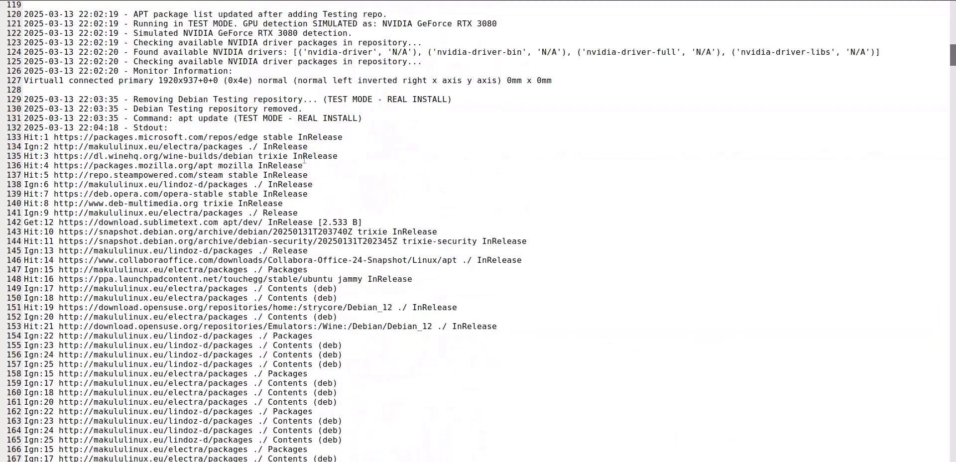
pyautogui.scroll(6, 304, 159)
pyautogui.scroll(-5, 277, 209)
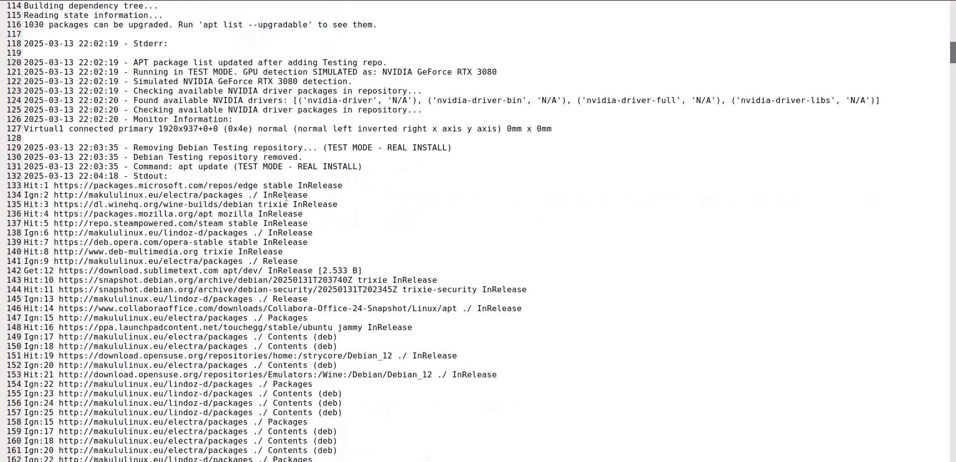
pyautogui.moveTo(238, 81); pyautogui.dragTo(449, 79)
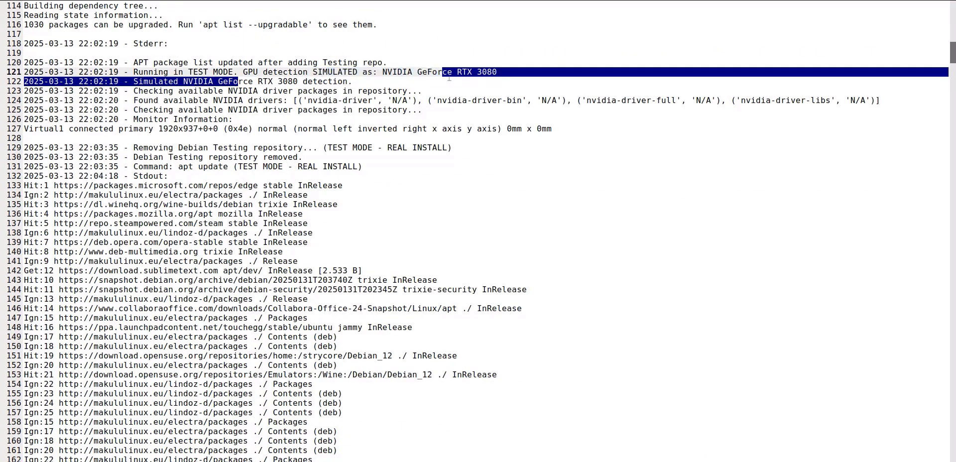
pyautogui.moveTo(518, 71); pyautogui.dragTo(418, 72)
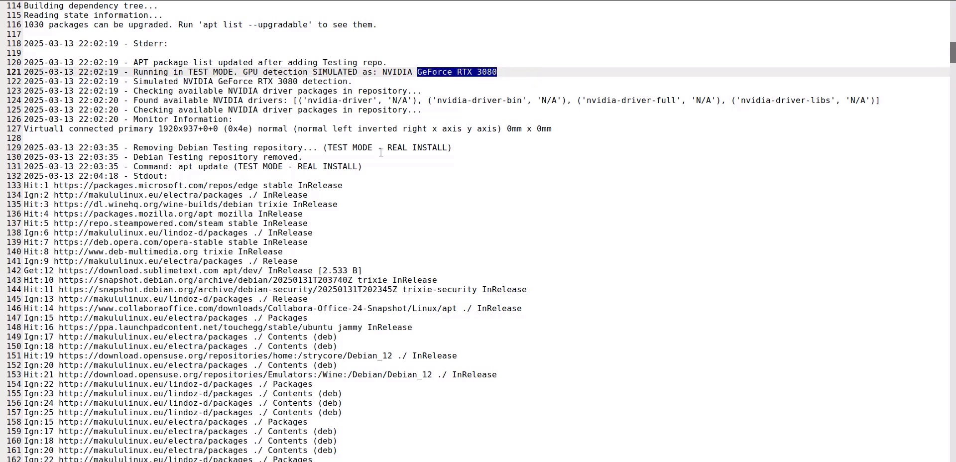
pyautogui.scroll(-2, 381, 152)
pyautogui.moveTo(323, 52); pyautogui.dragTo(845, 58)
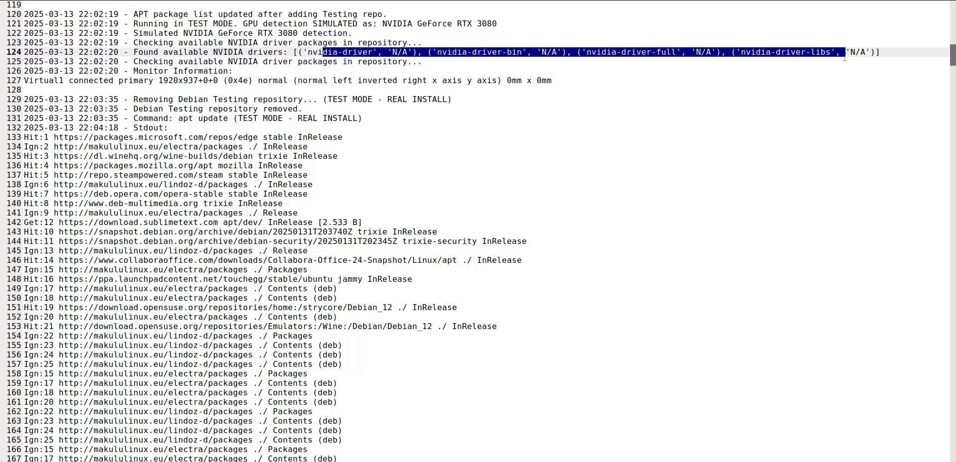
pyautogui.click(229, 71)
pyautogui.moveTo(94, 81); pyautogui.dragTo(542, 80)
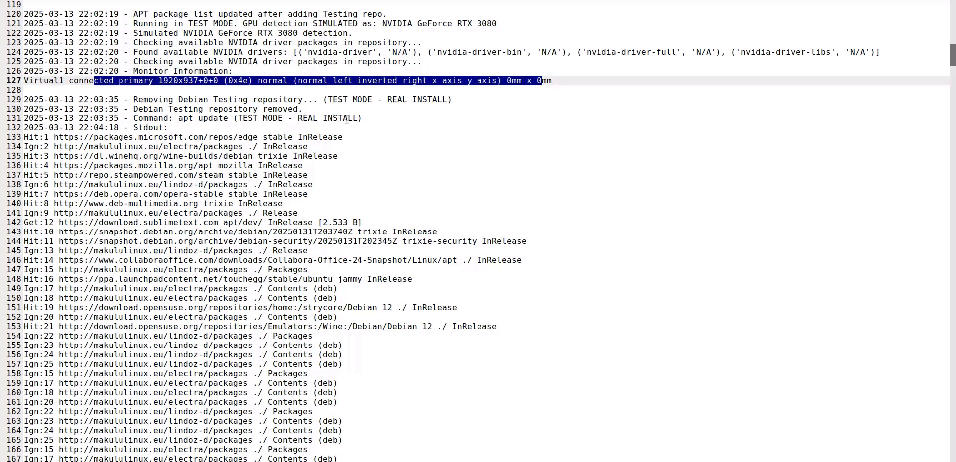
# Step: Read further down the log through the Testing repository removal and the start of the second GPU scan
pyautogui.scroll(-3, 314, 126)
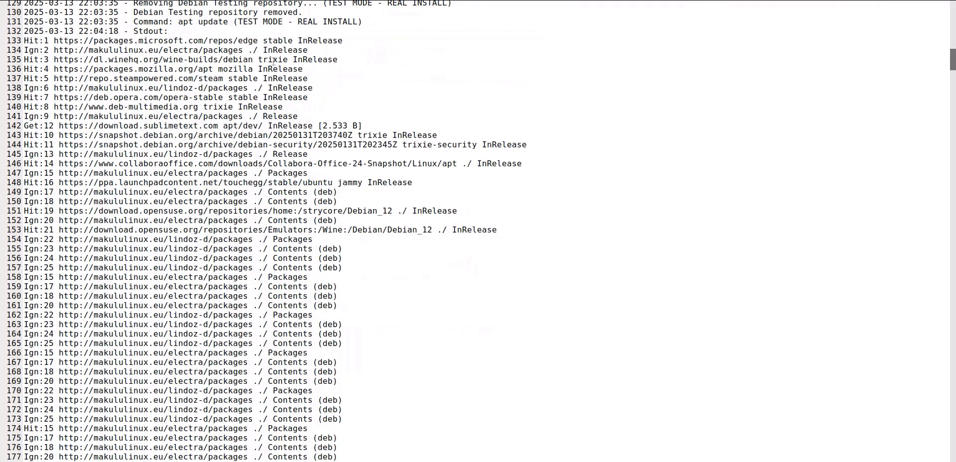
pyautogui.scroll(-20, 278, 75)
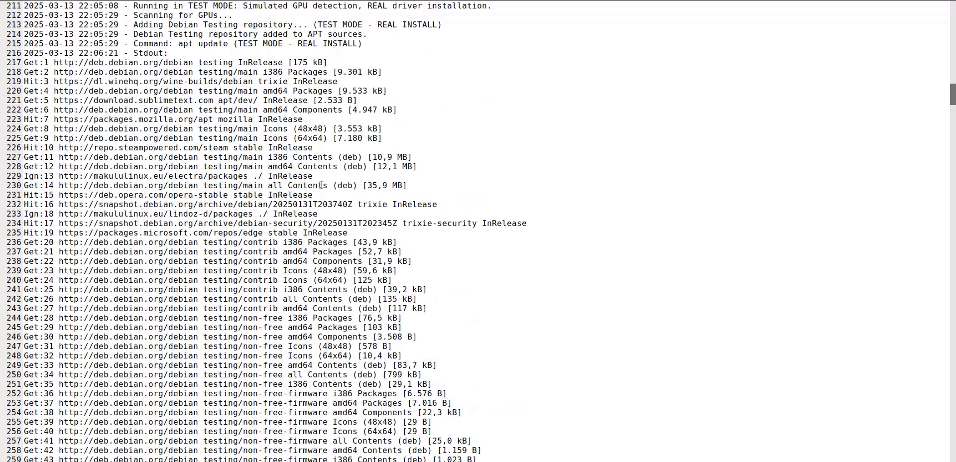
pyautogui.scroll(5, 315, 175)
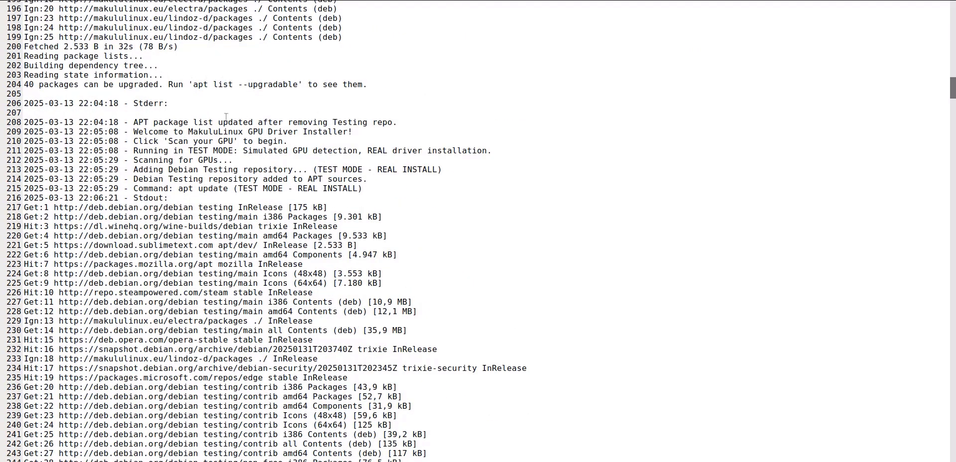
pyautogui.scroll(-2, 200, 124)
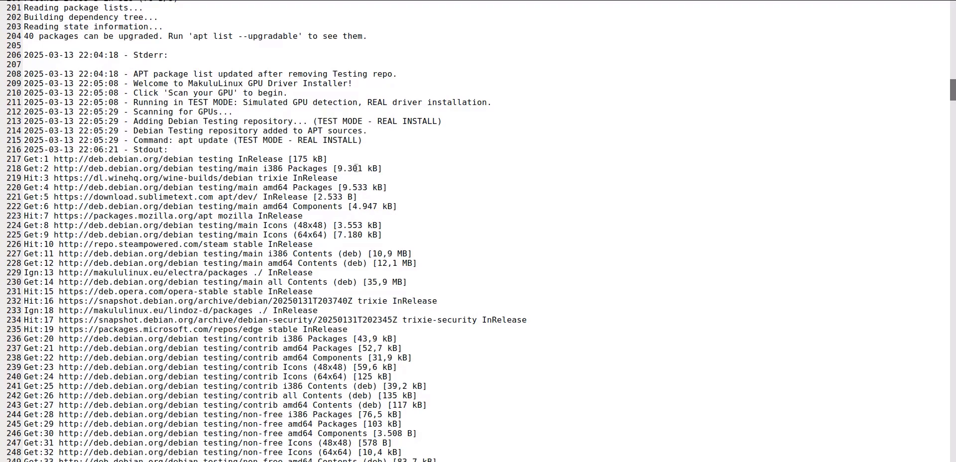
# Step: Read the log entries on the NVIDIA driver package check and the start of the driver installation
pyautogui.scroll(-20, 357, 168)
pyautogui.scroll(4, 360, 146)
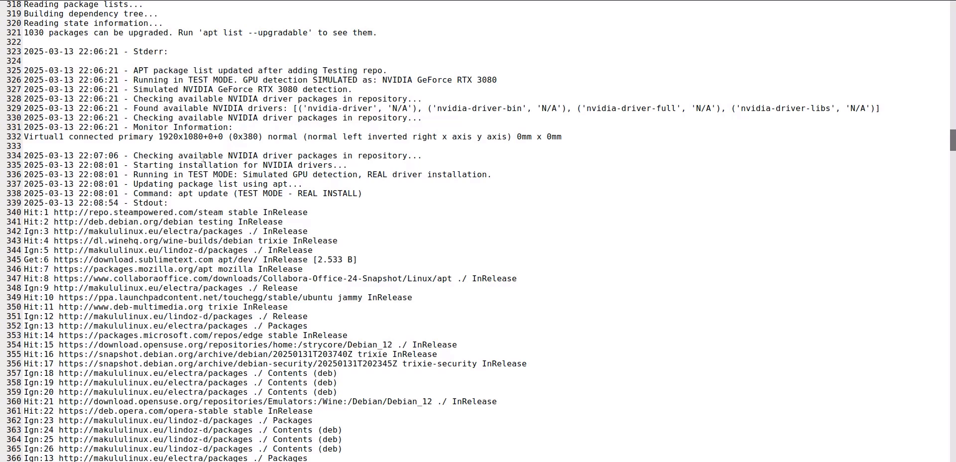
pyautogui.moveTo(213, 156); pyautogui.dragTo(393, 156)
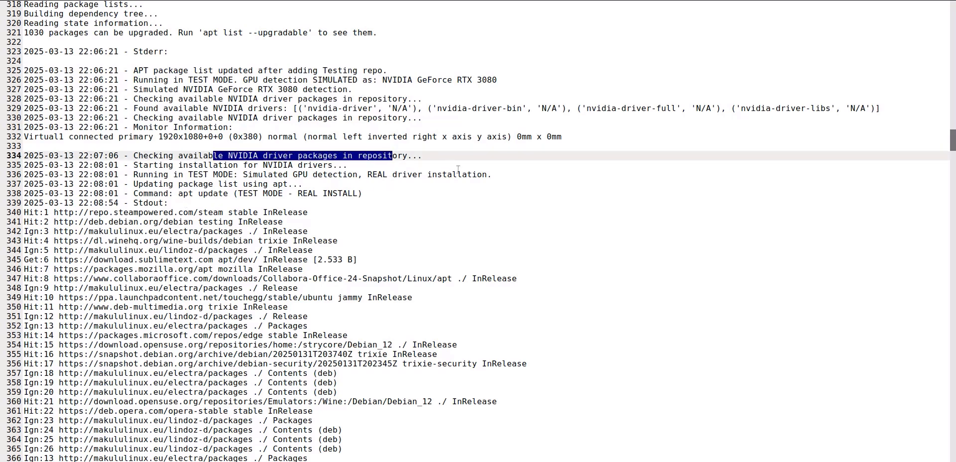
pyautogui.scroll(-20, 331, 128)
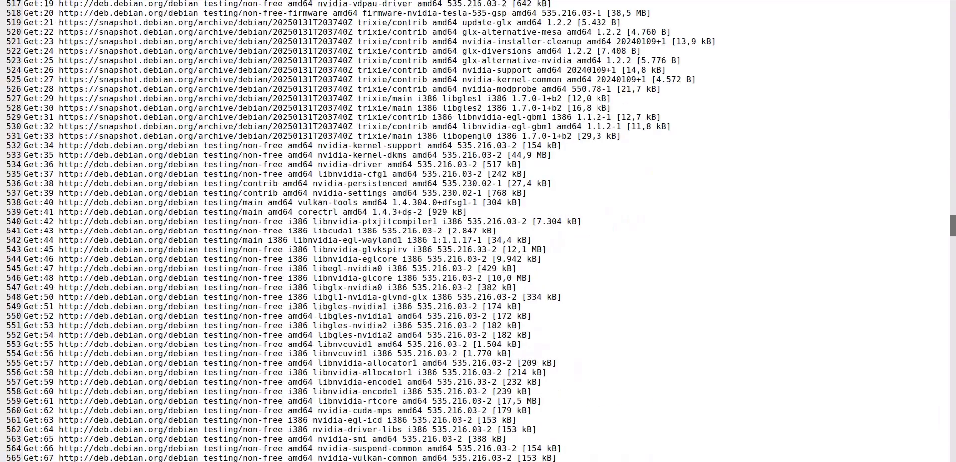
# Step: Examine the log entries on the kernel header installation and the firmware-misc-nonfree package installation
pyautogui.scroll(20, 408, 216)
pyautogui.scroll(20, 409, 216)
pyautogui.scroll(-7, 408, 216)
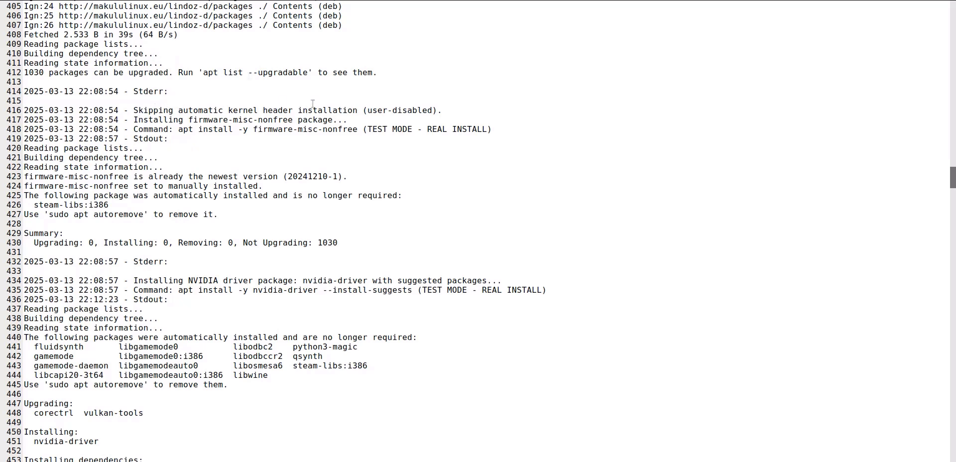
pyautogui.moveTo(441, 111); pyautogui.dragTo(225, 105)
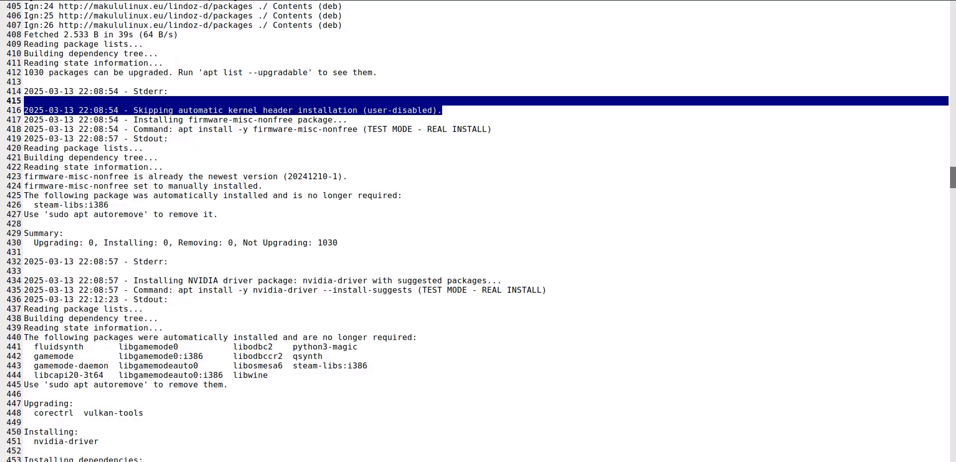
pyautogui.moveTo(24, 101); pyautogui.dragTo(39, 110)
pyautogui.moveTo(159, 120); pyautogui.dragTo(346, 120)
pyautogui.moveTo(163, 129); pyautogui.dragTo(490, 131)
pyautogui.scroll(-5, 260, 149)
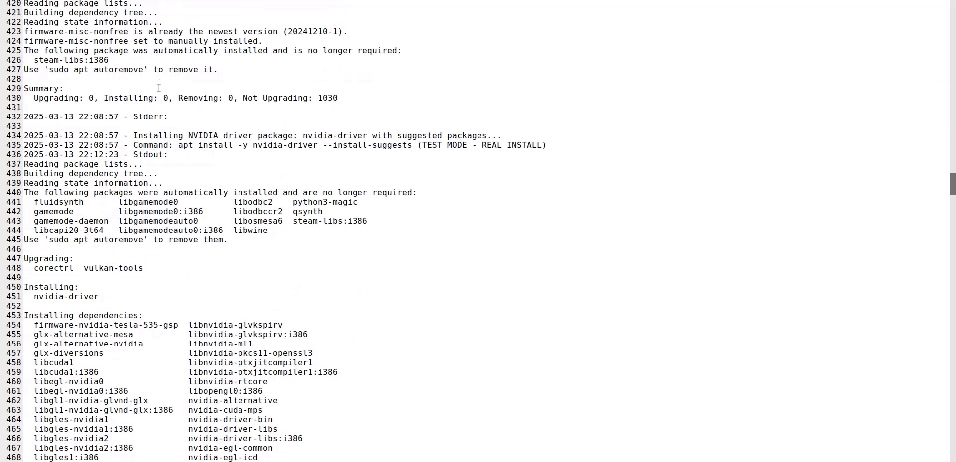
# Step: Examine the nvidia-driver install command with suggested packages and the packages listed under Upgrading and Installing
pyautogui.moveTo(197, 142); pyautogui.dragTo(534, 145)
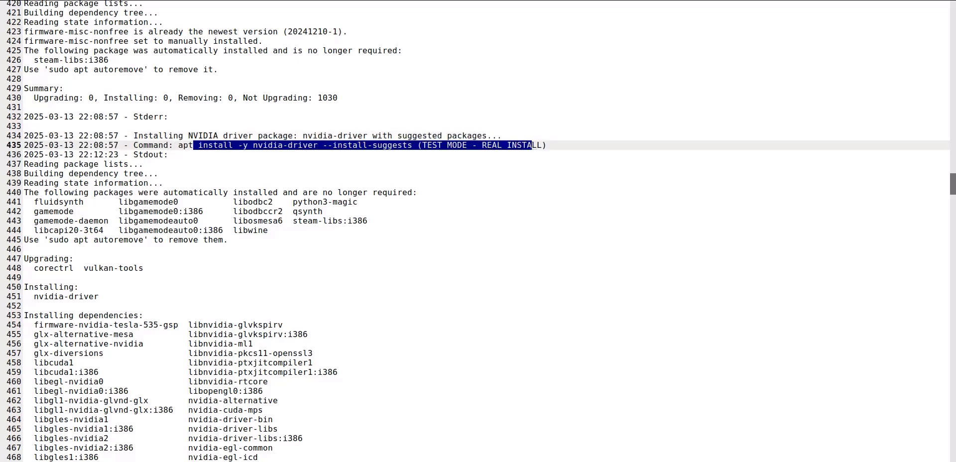
pyautogui.moveTo(248, 145); pyautogui.dragTo(410, 145)
pyautogui.scroll(-5, 273, 188)
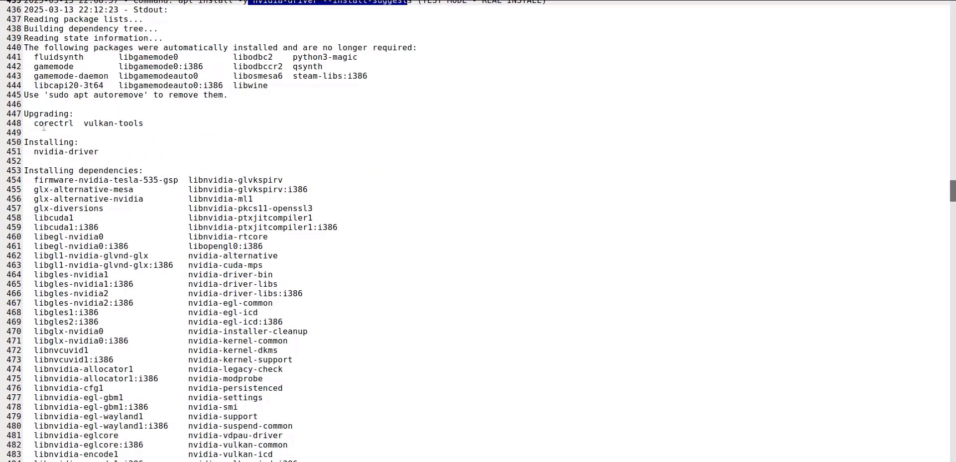
pyautogui.moveTo(34, 123); pyautogui.dragTo(140, 124)
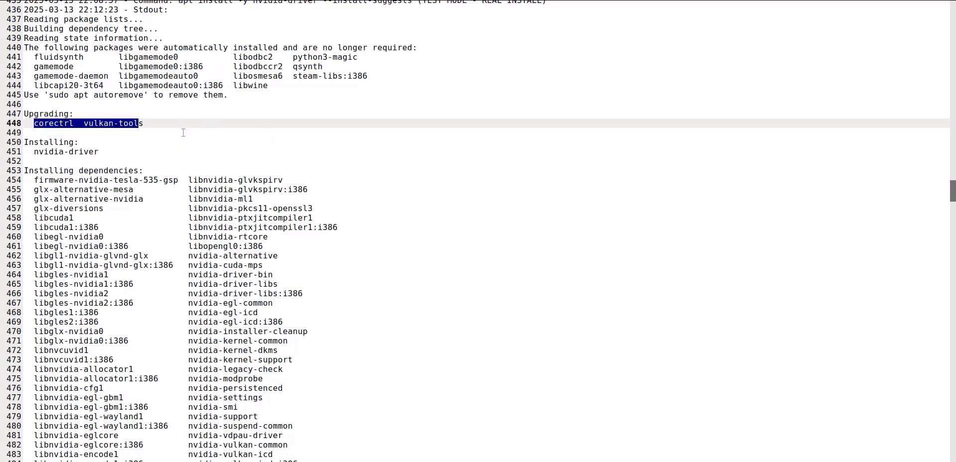
pyautogui.click(419, 146)
pyautogui.scroll(-2, 314, 150)
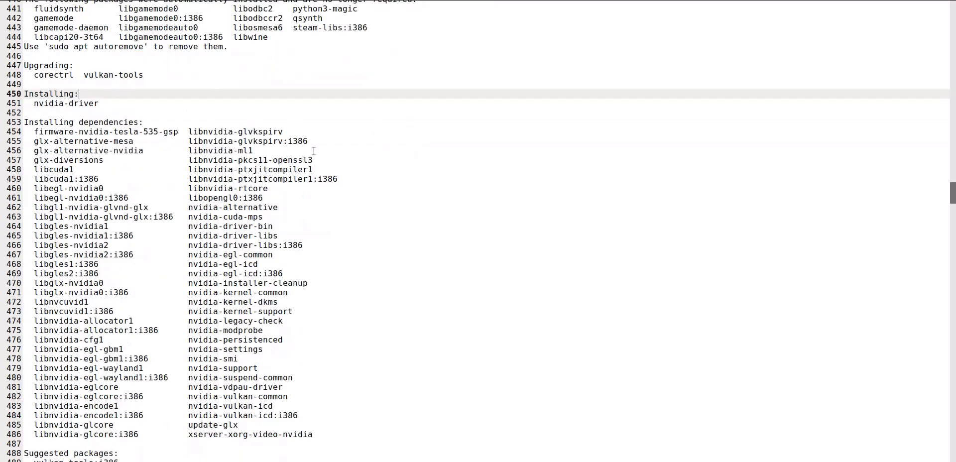
pyautogui.moveTo(33, 103); pyautogui.dragTo(99, 103)
pyautogui.click(369, 160)
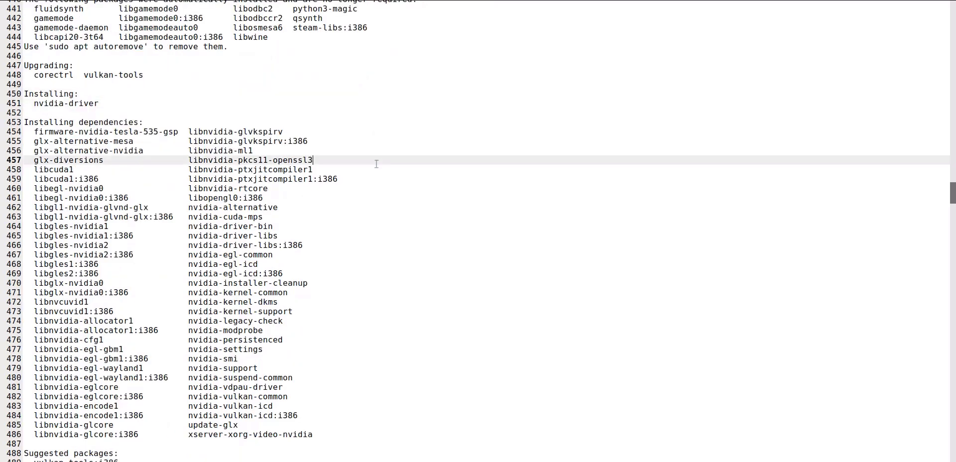
# Step: Review the list of dependencies installed with the NVIDIA driver
pyautogui.scroll(-5, 376, 164)
pyautogui.scroll(5, 284, 120)
pyautogui.moveTo(24, 131); pyautogui.dragTo(29, 443)
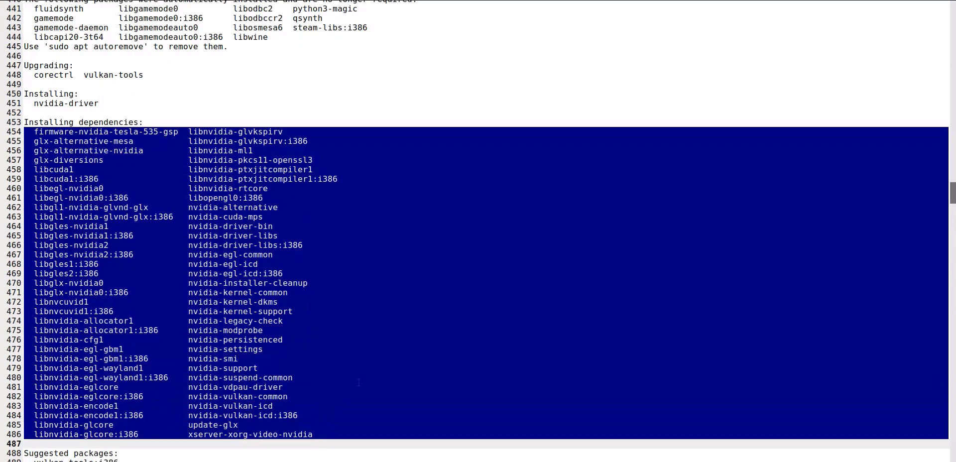
pyautogui.scroll(-8, 406, 271)
pyautogui.scroll(7, 406, 271)
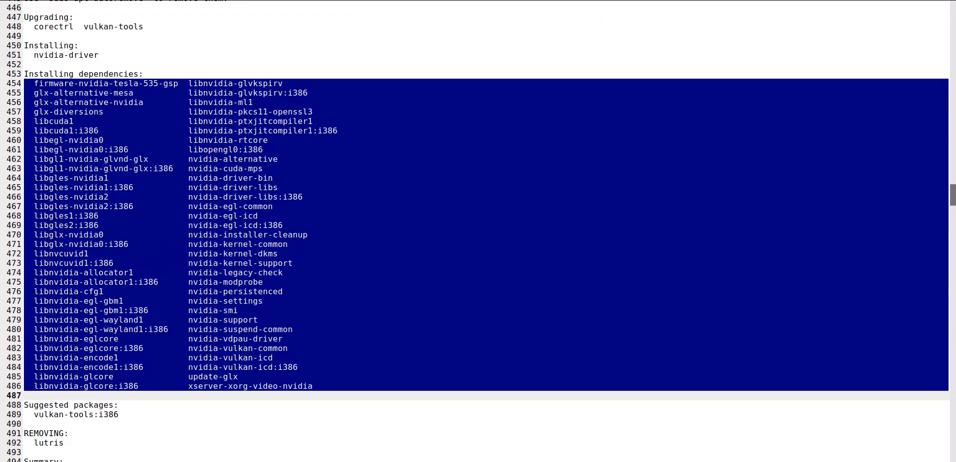
pyautogui.click(345, 287)
# Step: Examine the suggested packages and the package listed for removal in the driver installation log
pyautogui.scroll(-12, 345, 286)
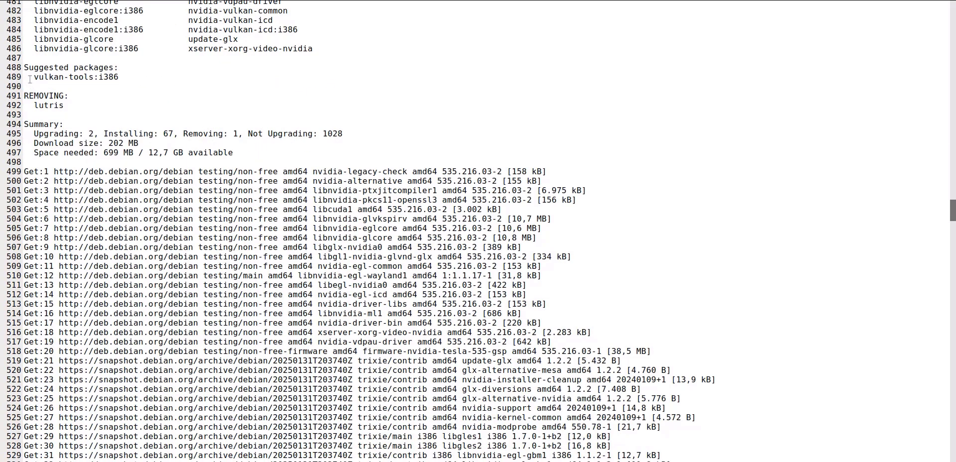
pyautogui.moveTo(34, 77); pyautogui.dragTo(123, 77)
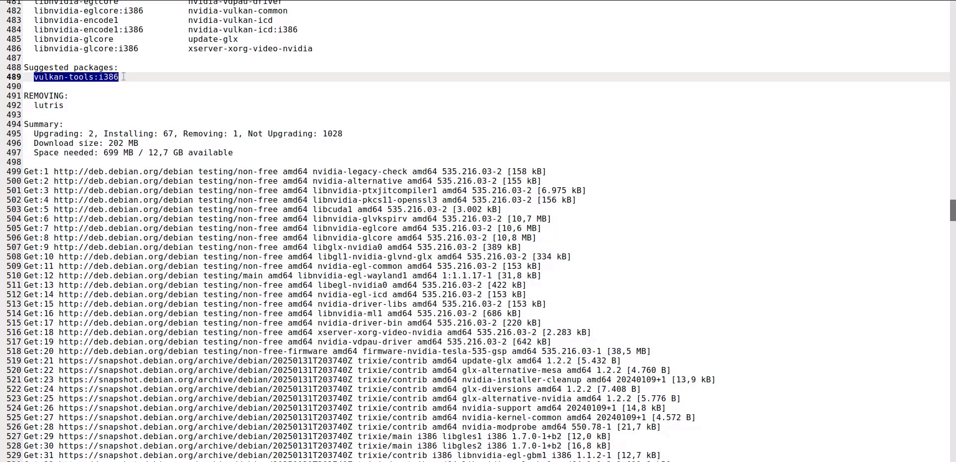
pyautogui.moveTo(36, 105); pyautogui.dragTo(76, 105)
pyautogui.click(76, 105)
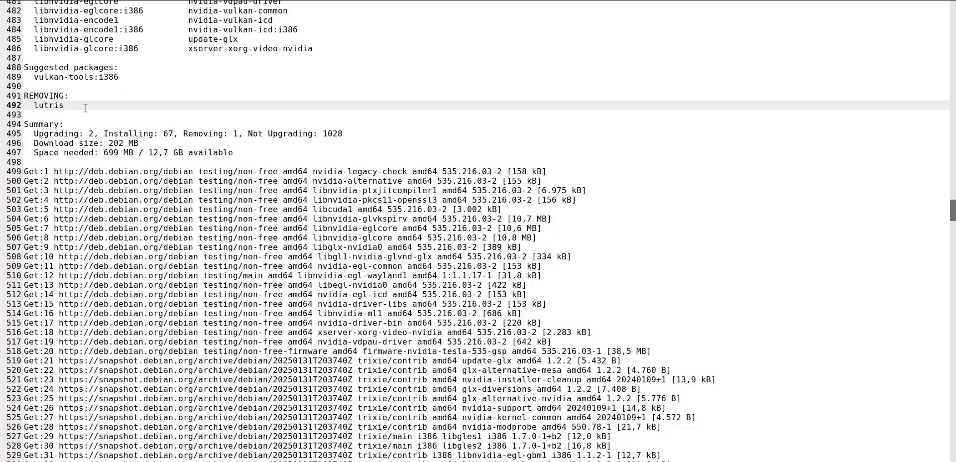
pyautogui.click(299, 153)
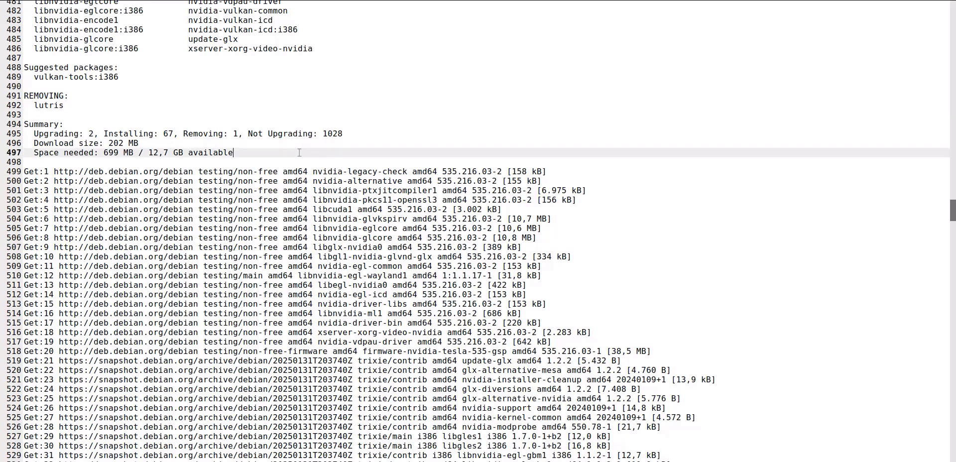
pyautogui.click(70, 106)
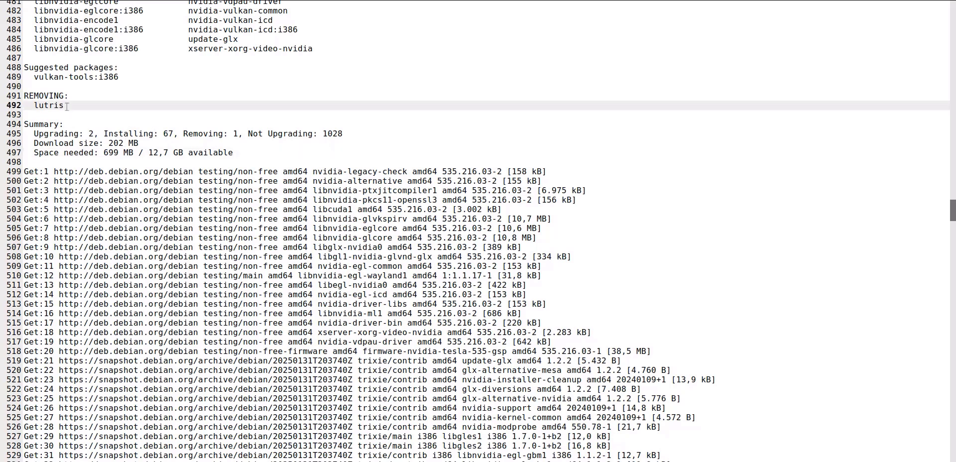
pyautogui.moveTo(70, 107); pyautogui.dragTo(26, 96)
pyautogui.click(149, 133)
pyautogui.click(68, 106)
pyautogui.click(26, 95)
pyautogui.click(64, 106)
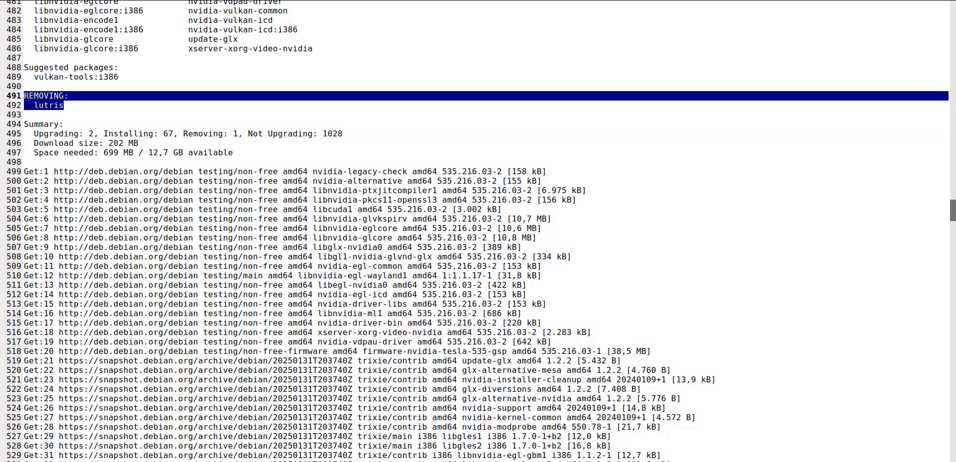
pyautogui.click(154, 109)
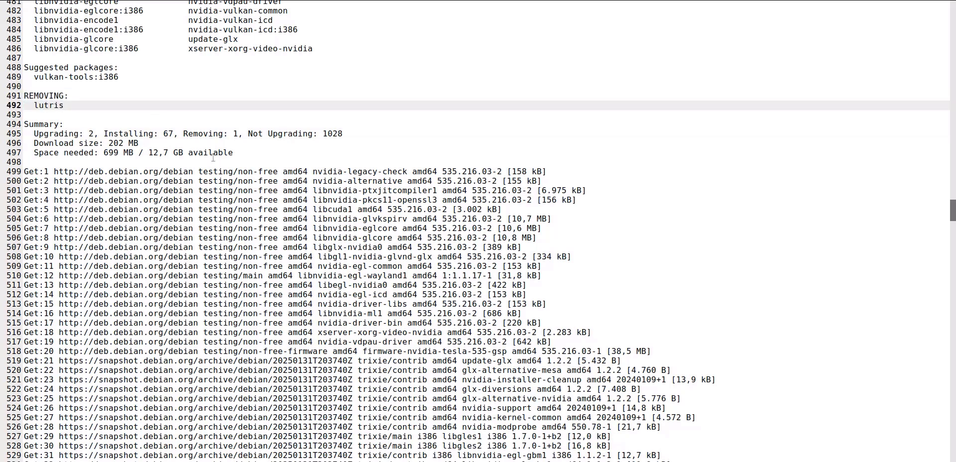
# Step: Check the upgrade, install and removal counts in the summary of the nvidia-driver installation
pyautogui.moveTo(83, 134); pyautogui.dragTo(343, 135)
pyautogui.click(343, 135)
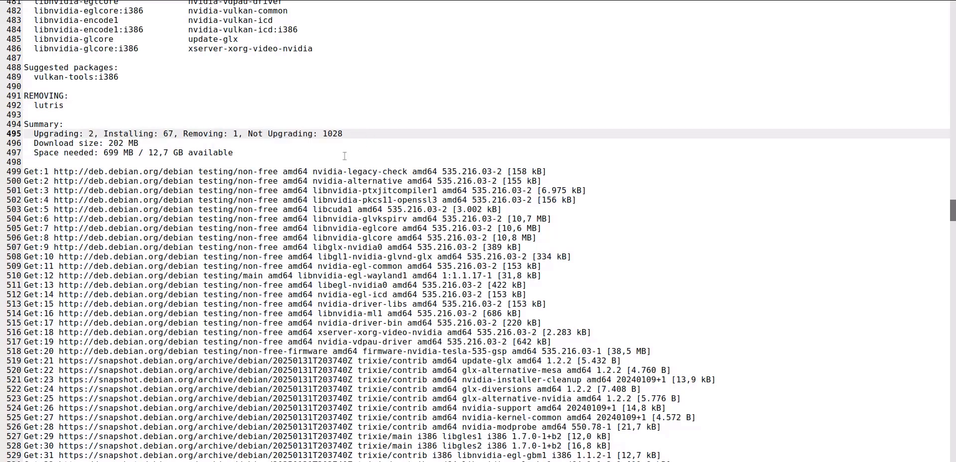
pyautogui.doubleClick(321, 133)
pyautogui.click(343, 172)
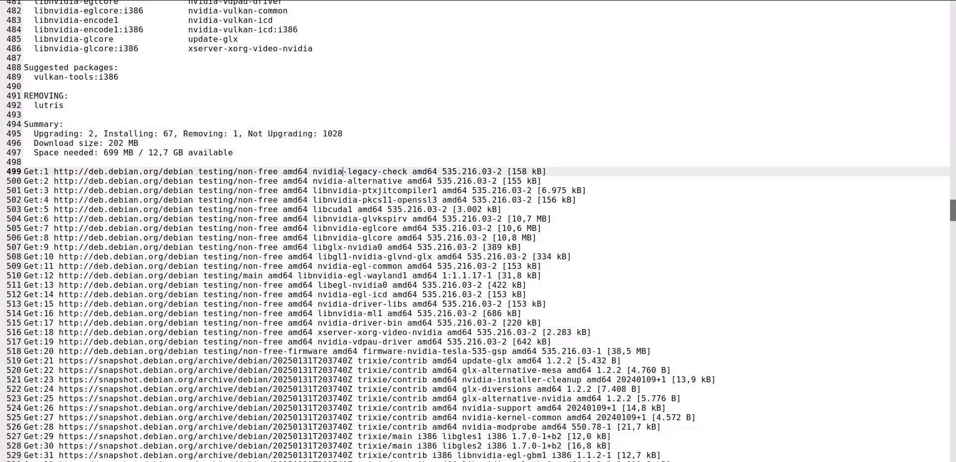
# Step: Examine the log entries on the NVIDIA package downloads, the DKMS kernel module build and the initramfs update
pyautogui.scroll(-20, 464, 238)
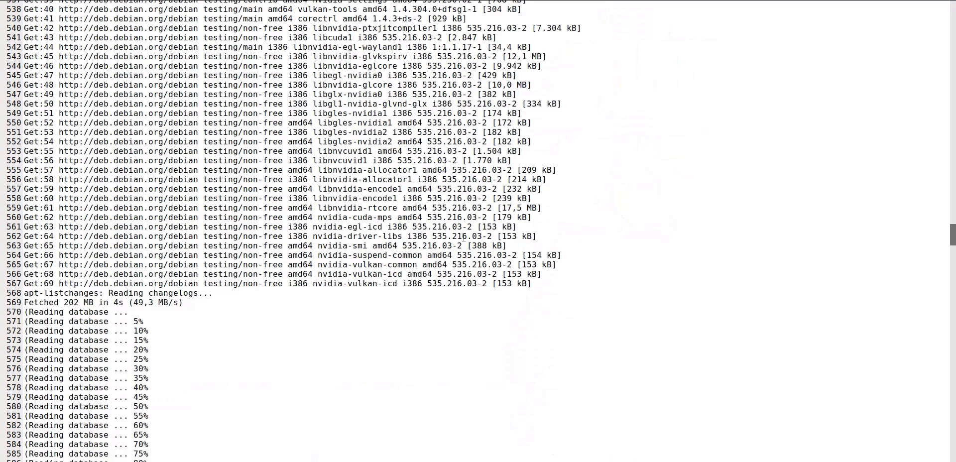
pyautogui.scroll(-20, 464, 237)
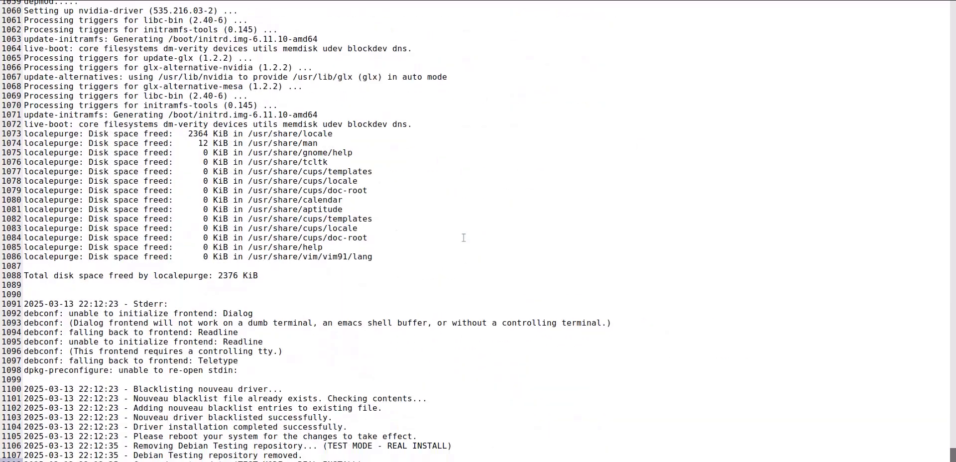
pyautogui.click(372, 456)
pyautogui.moveTo(147, 382); pyautogui.dragTo(268, 389)
pyautogui.scroll(20, 280, 158)
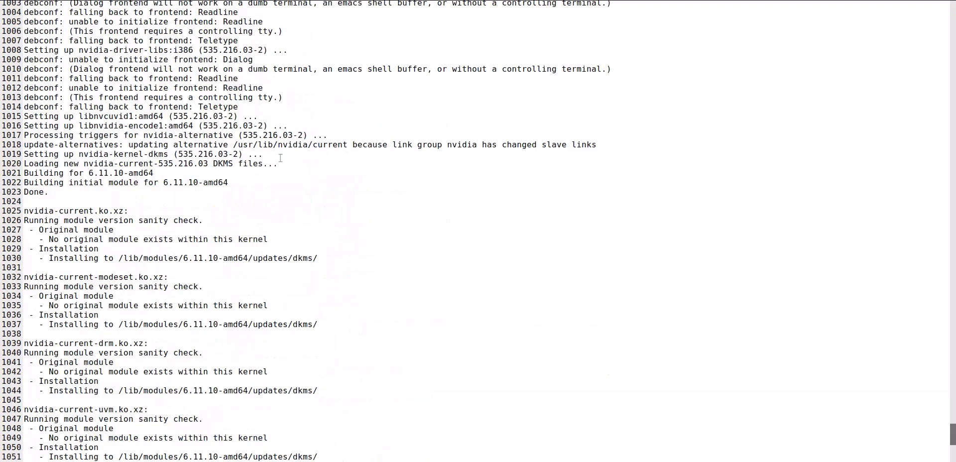
pyautogui.scroll(-13, 280, 157)
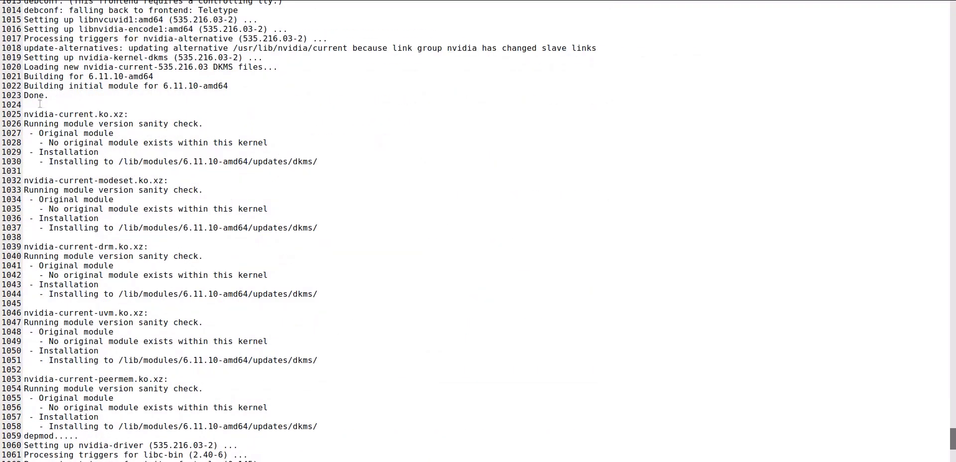
pyautogui.moveTo(44, 85); pyautogui.dragTo(288, 281)
pyautogui.scroll(-7, 279, 281)
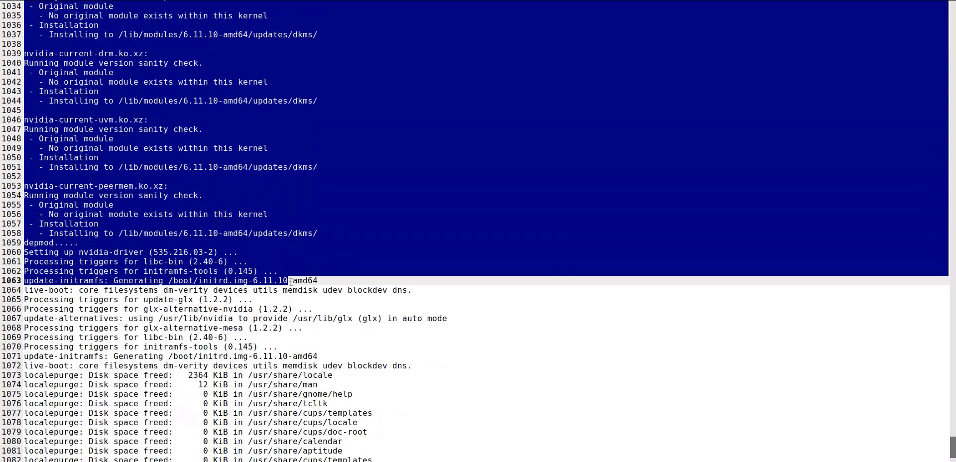
pyautogui.click(234, 176)
pyautogui.scroll(-9, 234, 176)
pyautogui.scroll(5, 146, 106)
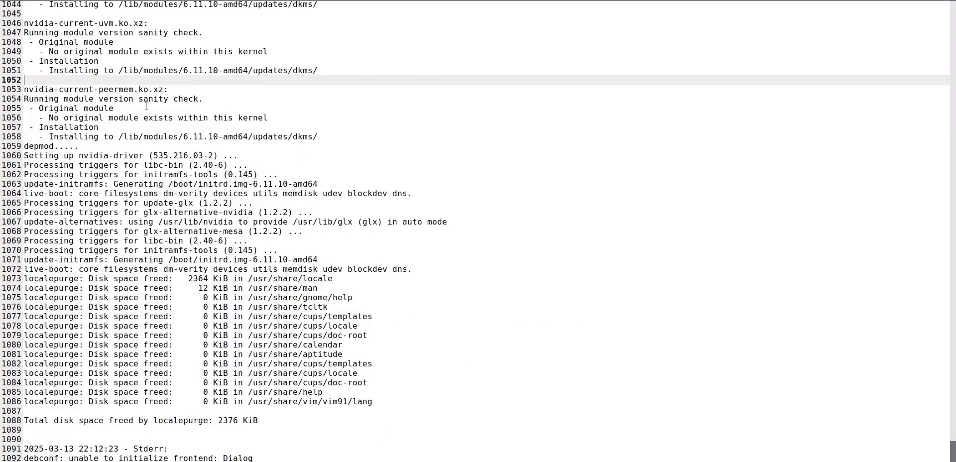
# Step: Examine the closing log entries on nouveau blacklisting, driver installation completion and the required reboot
pyautogui.scroll(-5, 217, 242)
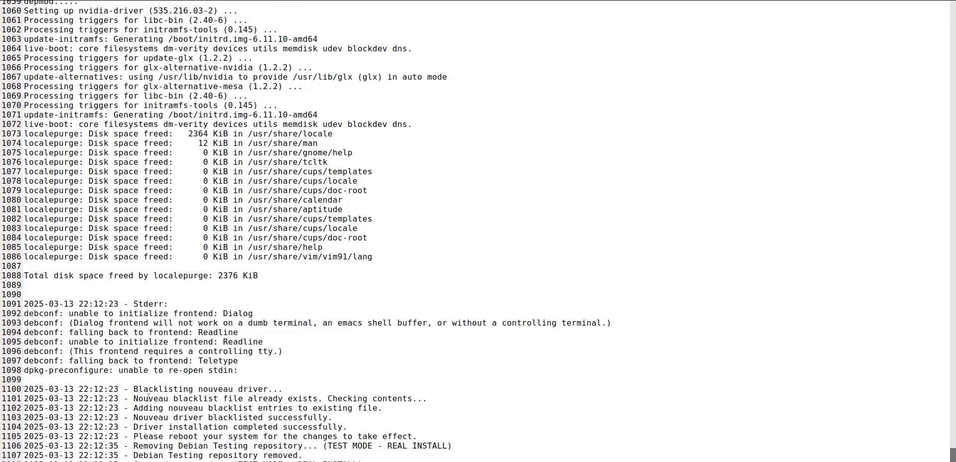
pyautogui.moveTo(133, 389); pyautogui.dragTo(432, 397)
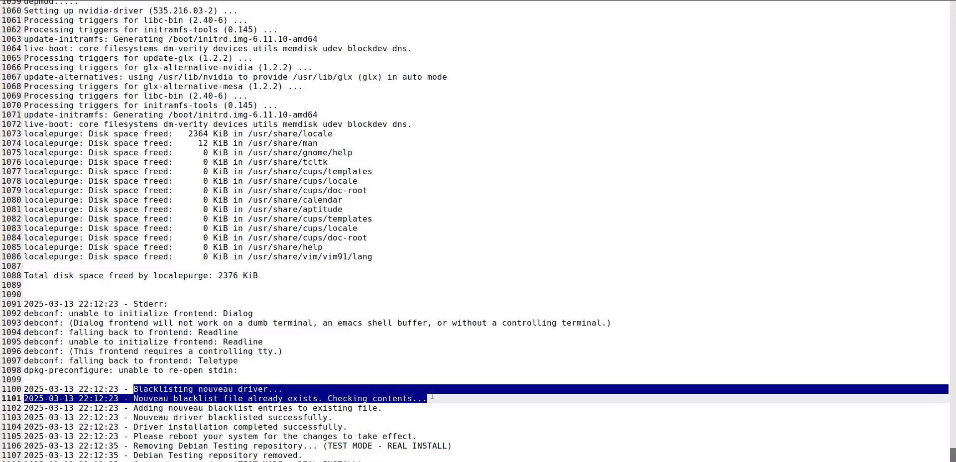
pyautogui.click(432, 396)
pyautogui.moveTo(168, 408); pyautogui.dragTo(385, 409)
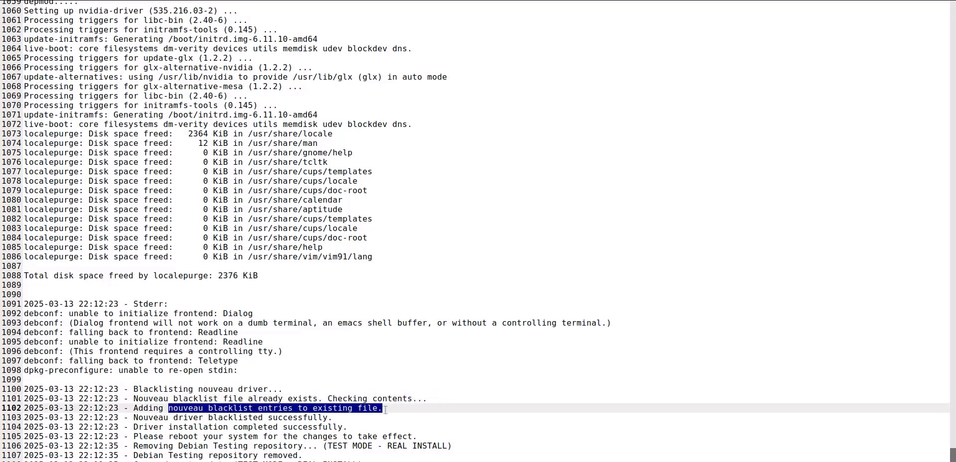
pyautogui.moveTo(142, 427); pyautogui.dragTo(158, 436)
pyautogui.moveTo(221, 439); pyautogui.dragTo(414, 435)
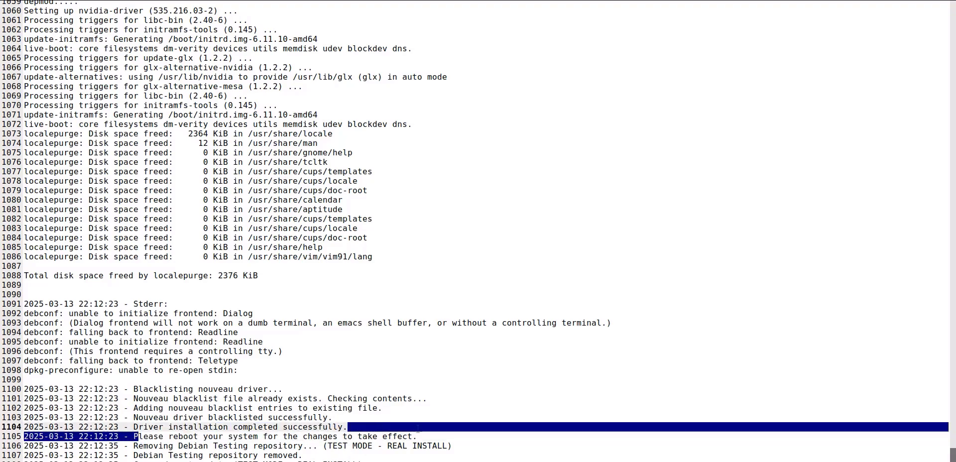
# Step: Clear the text selection and go back up through the log towards its beginning
pyautogui.click(520, 263)
pyautogui.scroll(7, 567, 156)
pyautogui.scroll(20, 568, 155)
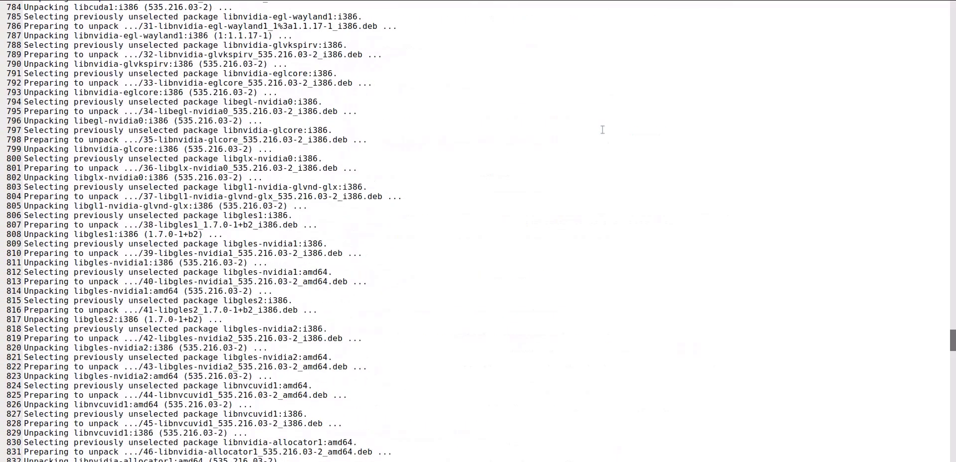
pyautogui.scroll(20, 602, 129)
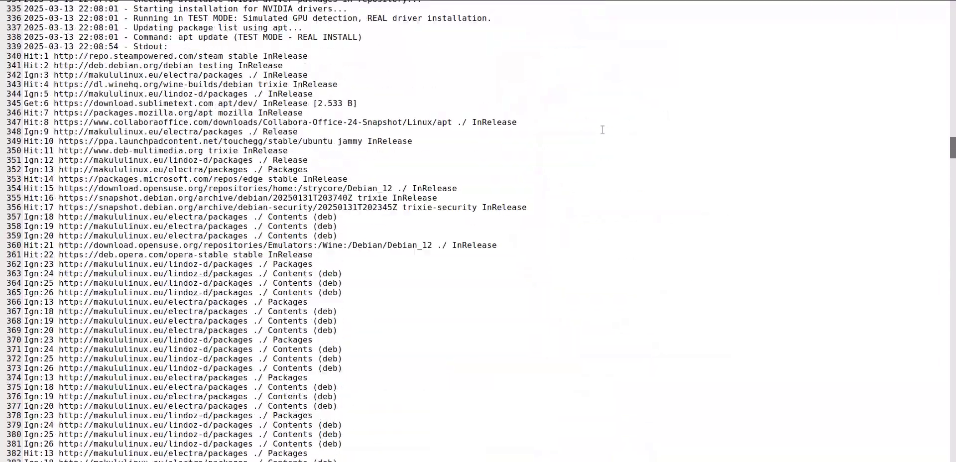
pyautogui.scroll(9, 603, 129)
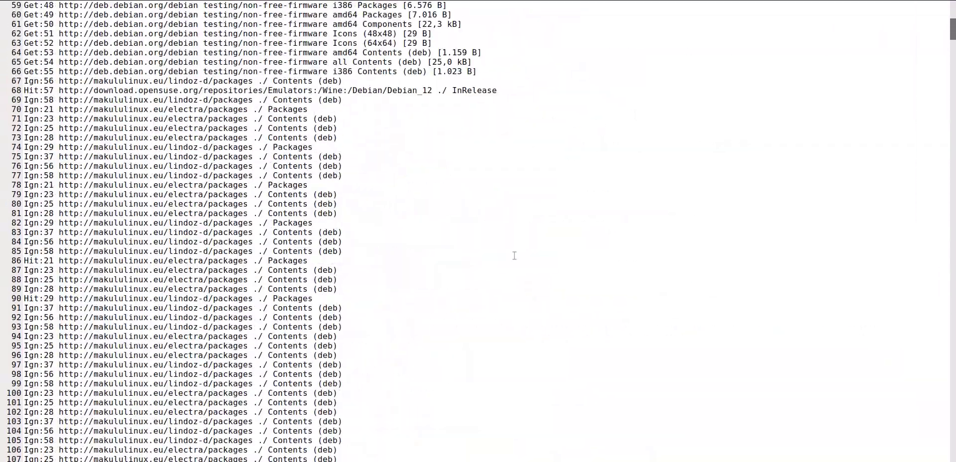
# Step: Close the installer log file and the file manager window showing the /var/log folder
pyautogui.click(686, 66)
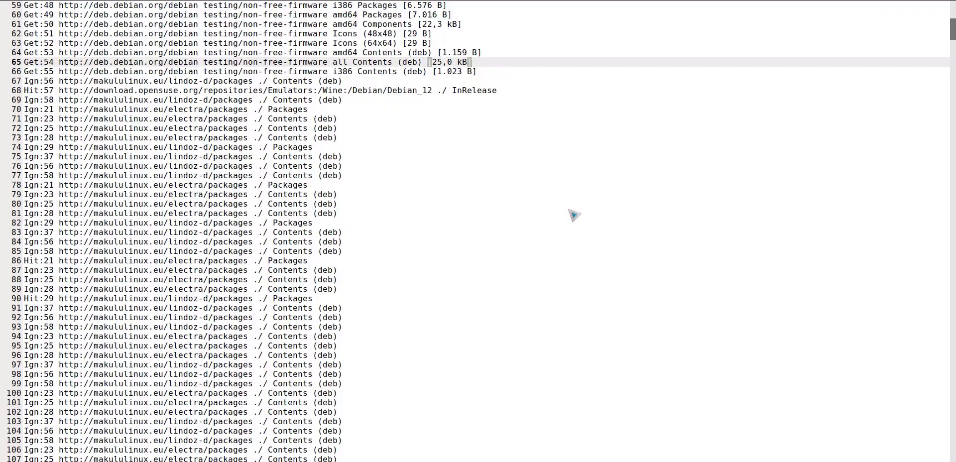
pyautogui.hotkey('alt', 'F4')
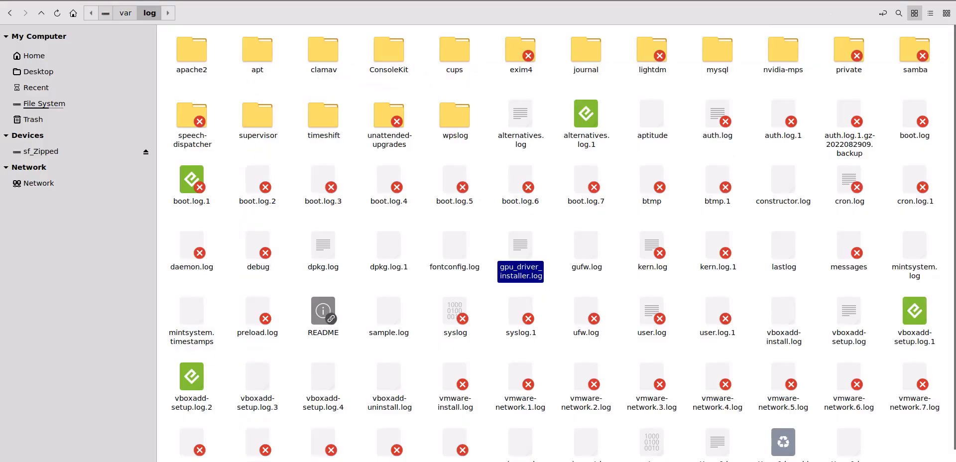
pyautogui.hotkey('alt', 'F4')
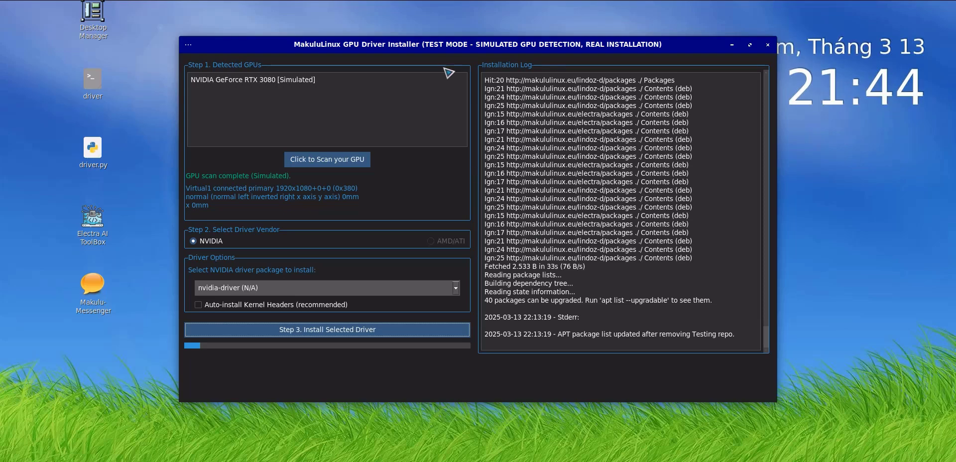
# Step: Reposition the test-mode GPU Driver Installer window on the desktop and close it
pyautogui.moveTo(439, 45); pyautogui.dragTo(440, 75)
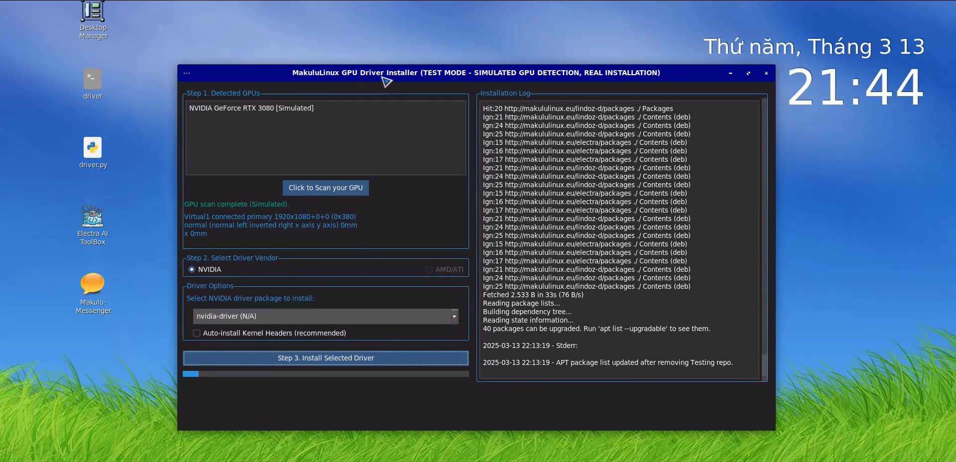
pyautogui.moveTo(382, 76); pyautogui.dragTo(354, 49)
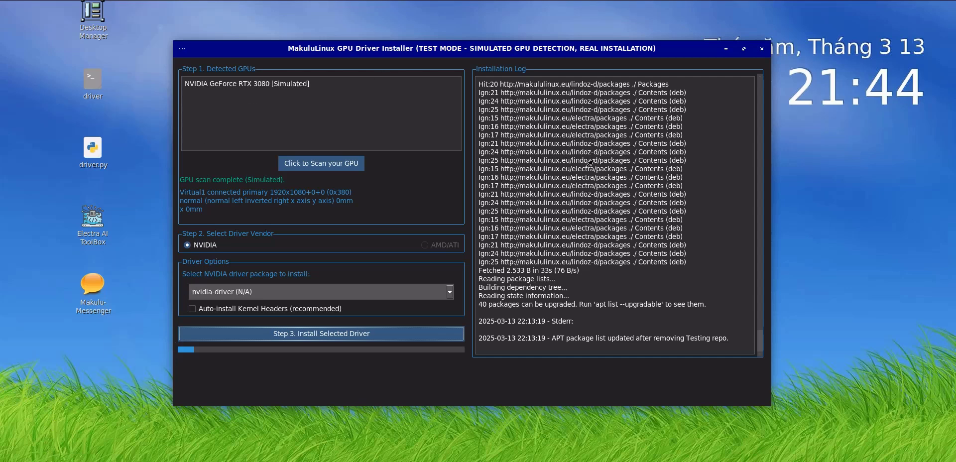
pyautogui.click(762, 49)
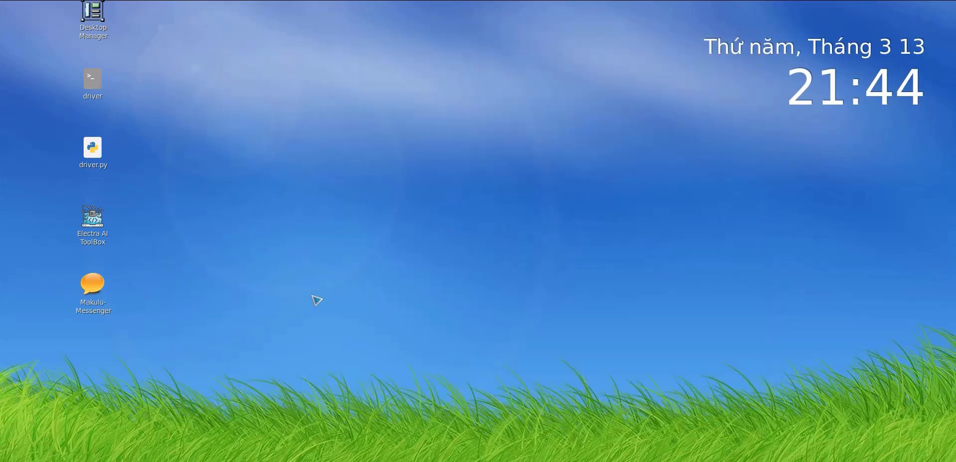
# Step: Launch Driver Manager to view the regular GPU Driver Installer, center its window, and close it
pyautogui.press('super')
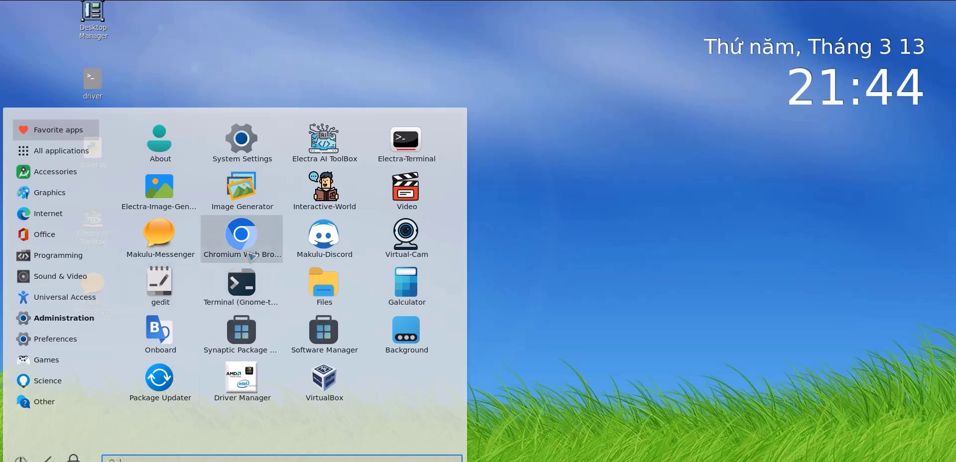
pyautogui.click(244, 388)
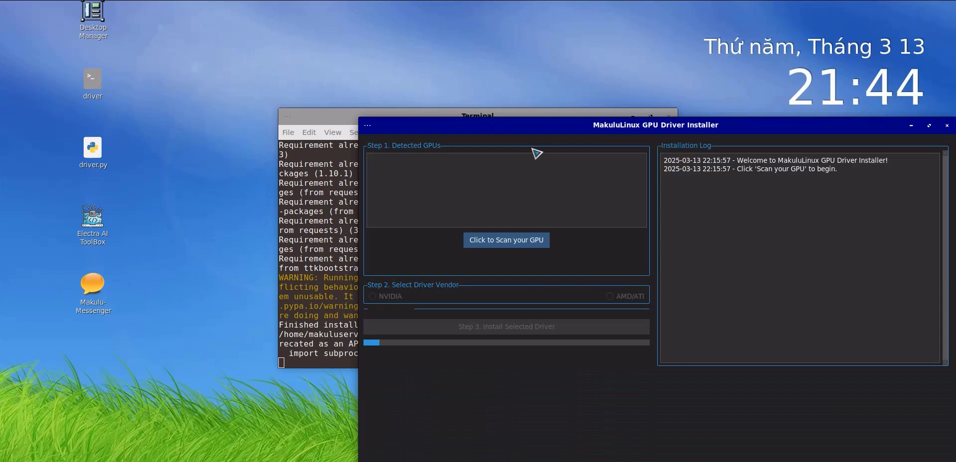
pyautogui.moveTo(540, 131); pyautogui.dragTo(348, 61)
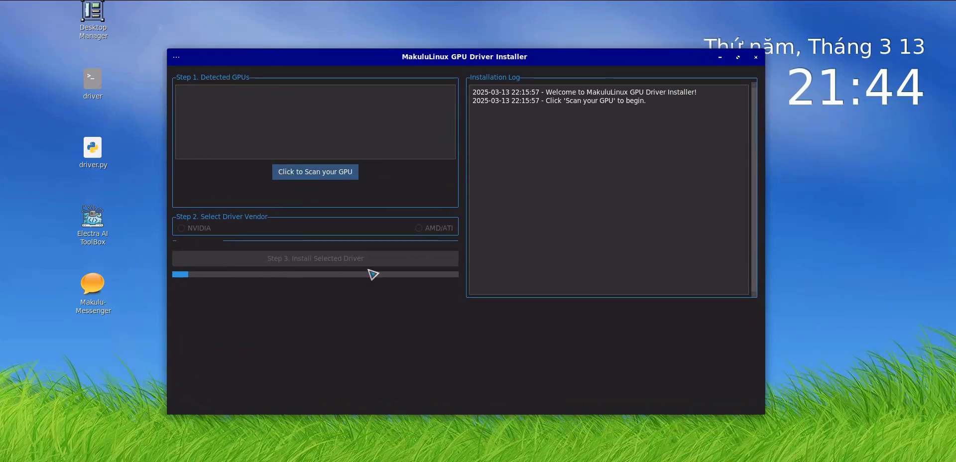
pyautogui.click(757, 57)
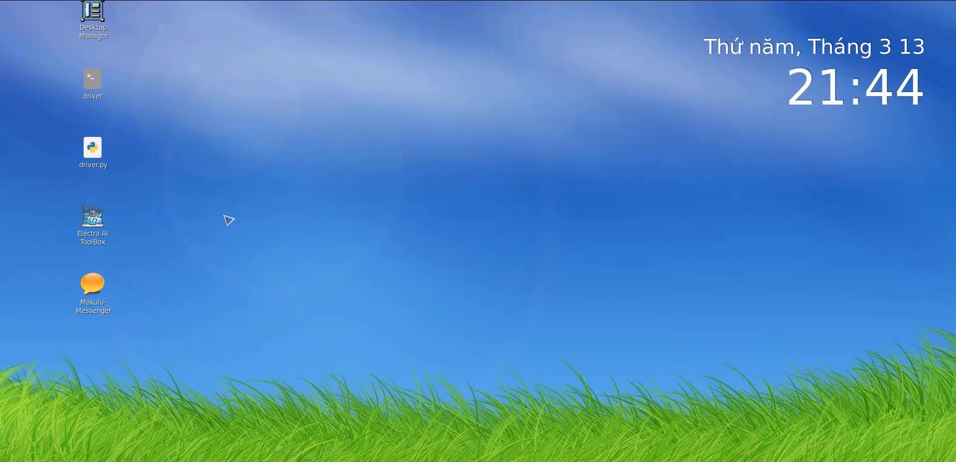
# Step: Run the desktop's driver executable to start the installer in test mode, and move its window toward the middle of the desktop
pyautogui.doubleClick(95, 78)
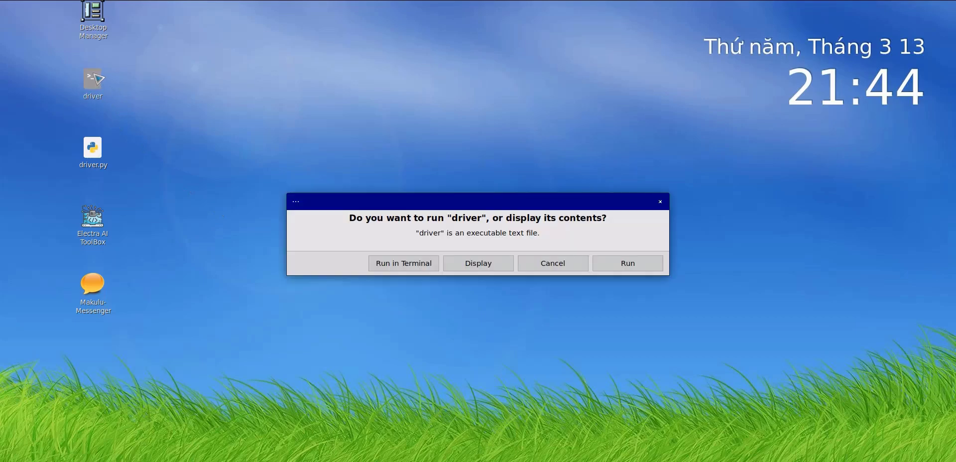
pyautogui.click(628, 263)
pyautogui.moveTo(481, 120); pyautogui.dragTo(315, 54)
pyautogui.moveTo(316, 43); pyautogui.dragTo(329, 43)
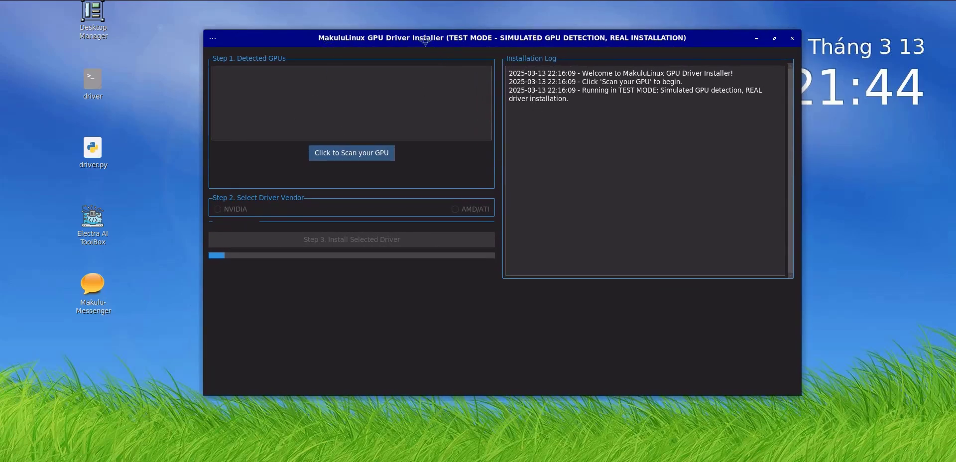
pyautogui.moveTo(425, 40); pyautogui.dragTo(394, 57)
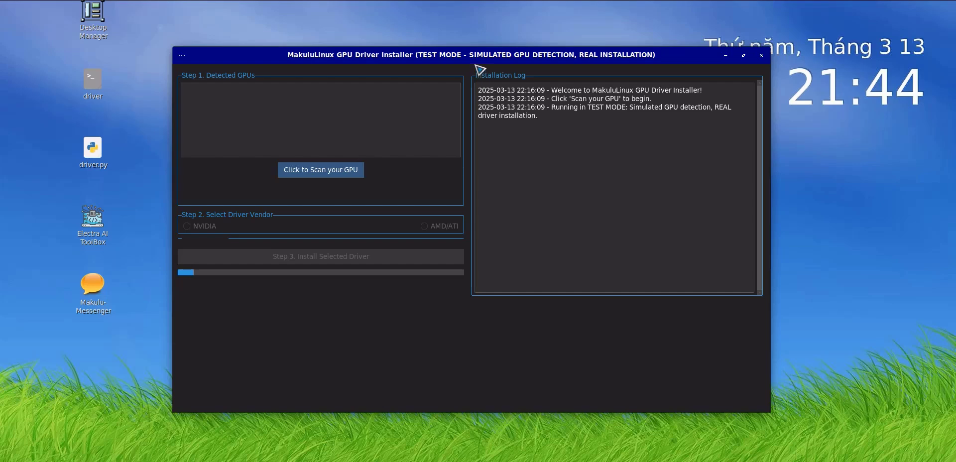
pyautogui.moveTo(471, 54)
pyautogui.mouseDown()
pyautogui.moveTo(476, 47)
pyautogui.moveTo(476, 70)
pyautogui.mouseUp()
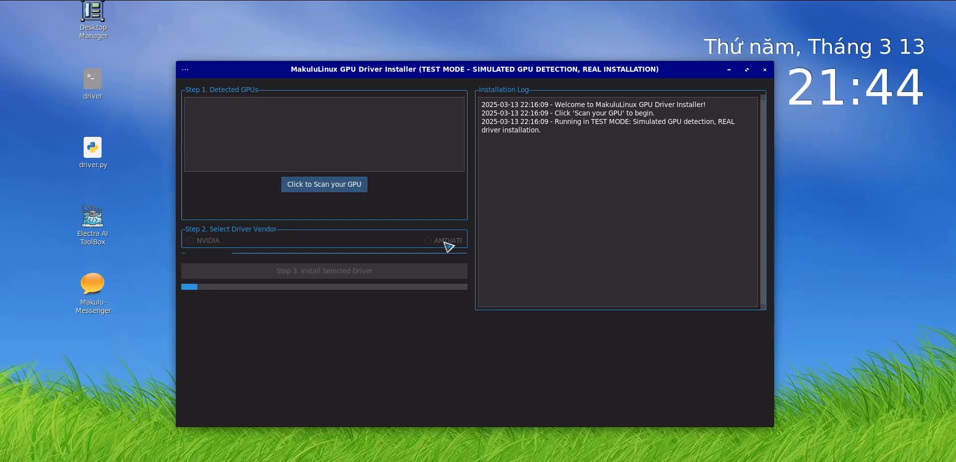
pyautogui.click(635, 165)
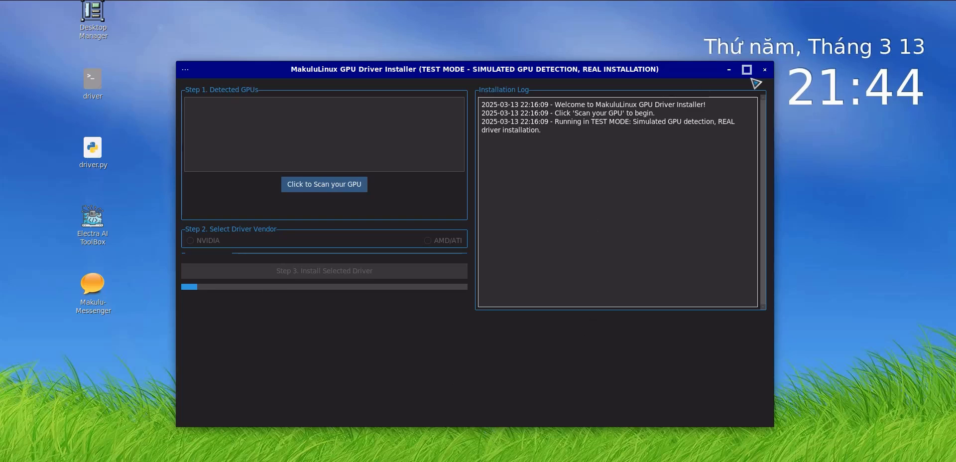
pyautogui.moveTo(412, 70)
pyautogui.mouseDown()
pyautogui.moveTo(381, 91)
pyautogui.moveTo(400, 71)
pyautogui.moveTo(396, 79)
pyautogui.mouseUp()
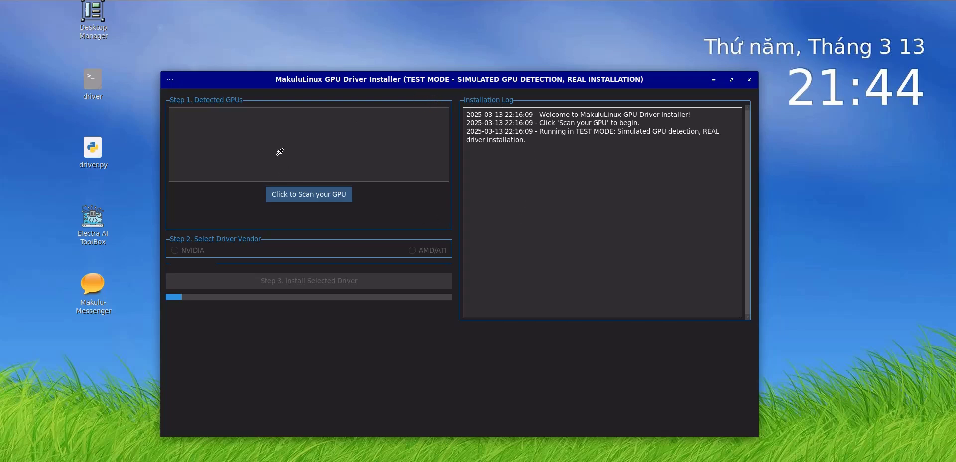
pyautogui.click(154, 45)
pyautogui.moveTo(155, 45); pyautogui.dragTo(767, 449)
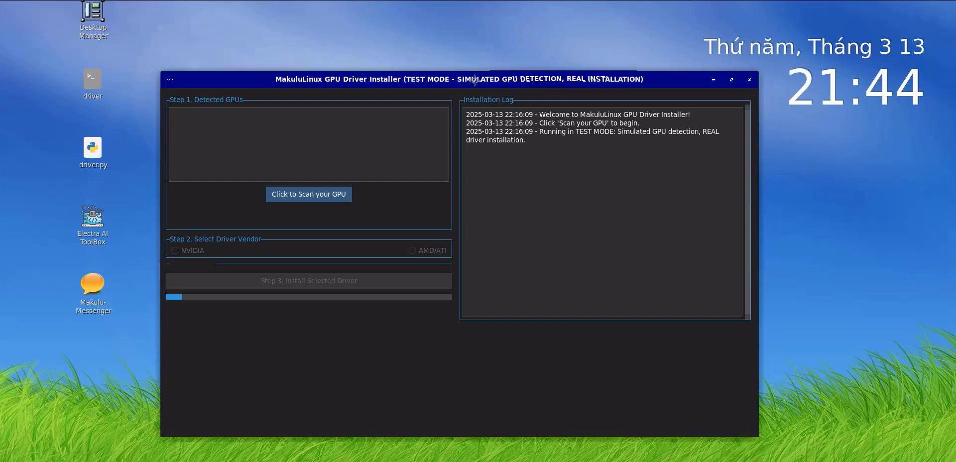
pyautogui.click(480, 102)
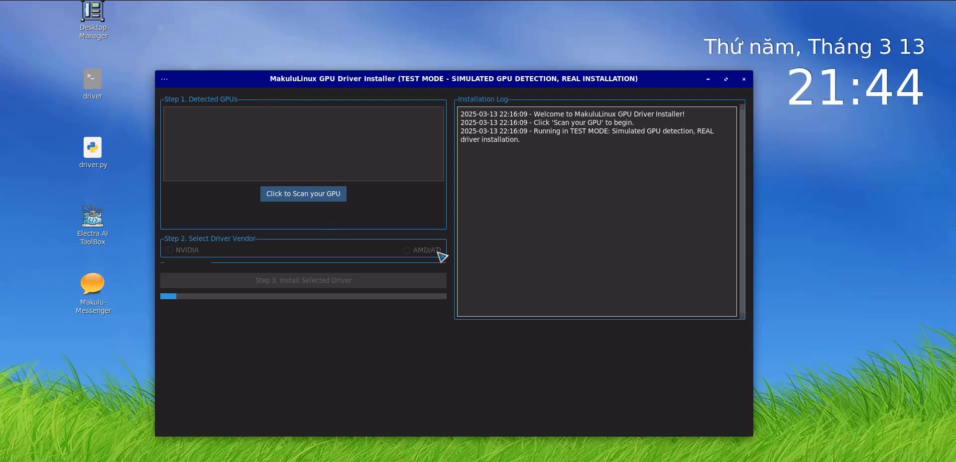
pyautogui.moveTo(392, 78); pyautogui.dragTo(393, 70)
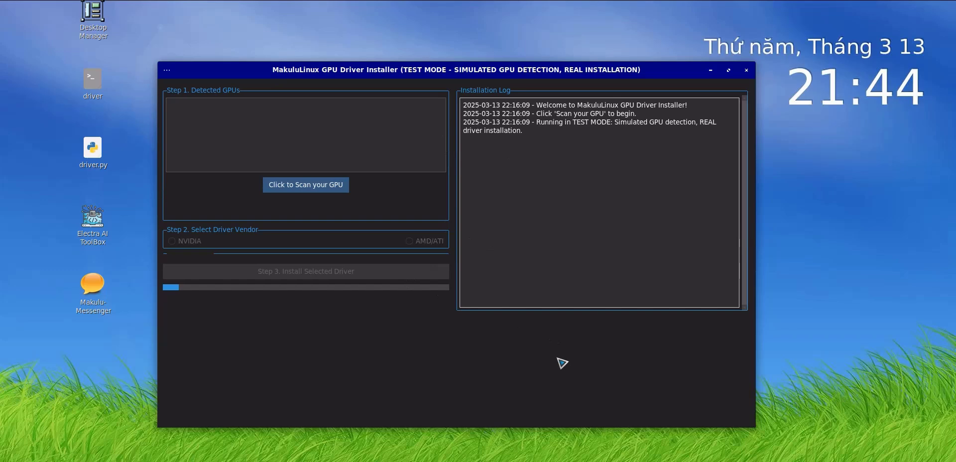